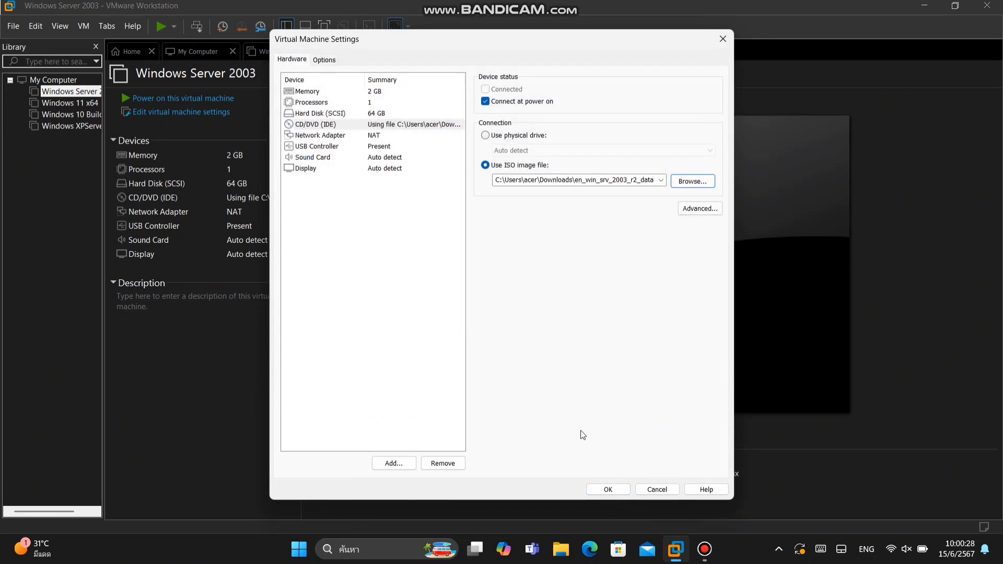
Step: Save the virtual machine's ISO image settings and power on the Windows Server 2003 machine in full screen
click(588, 491)
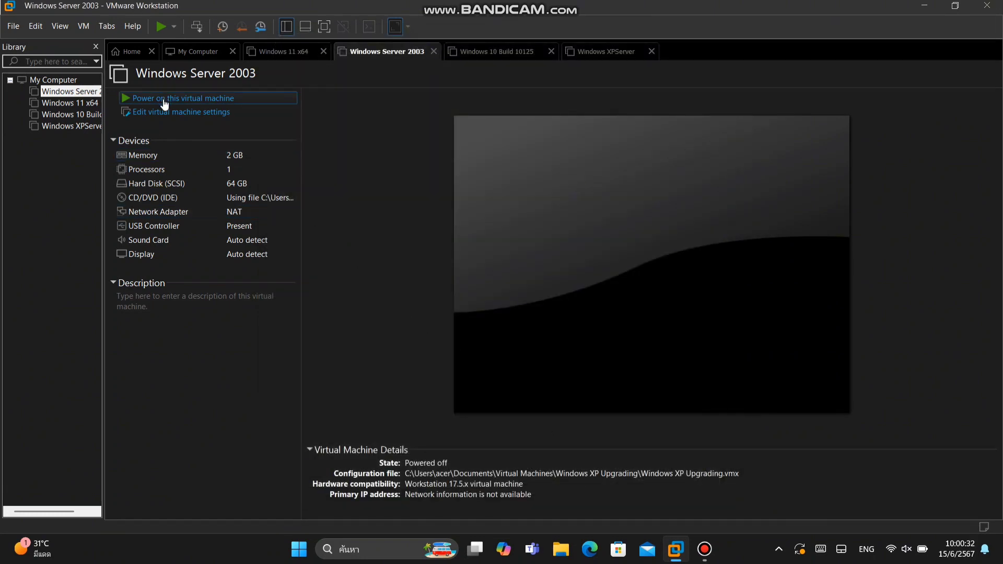
click(200, 97)
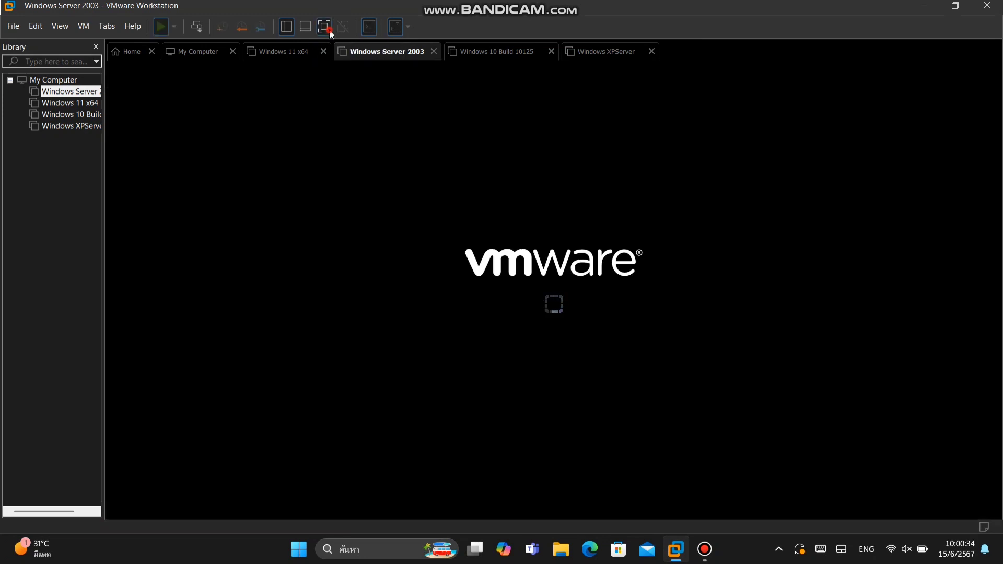
click(329, 26)
click(358, 121)
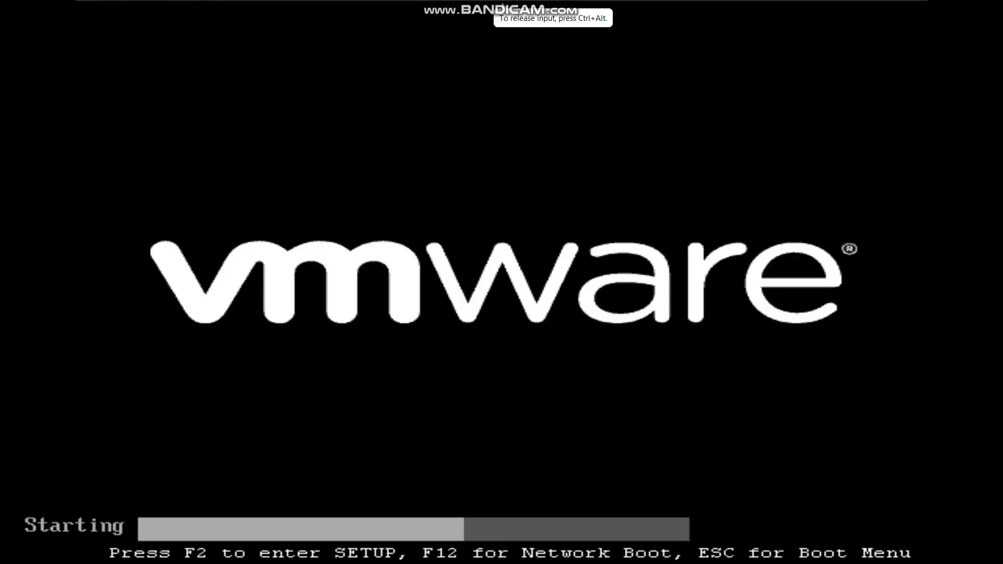
Step: Open the virtual machine's Boot Menu during startup and choose to boot from CD-ROM Drive
key(Escape)
key(Down)
key(Down)
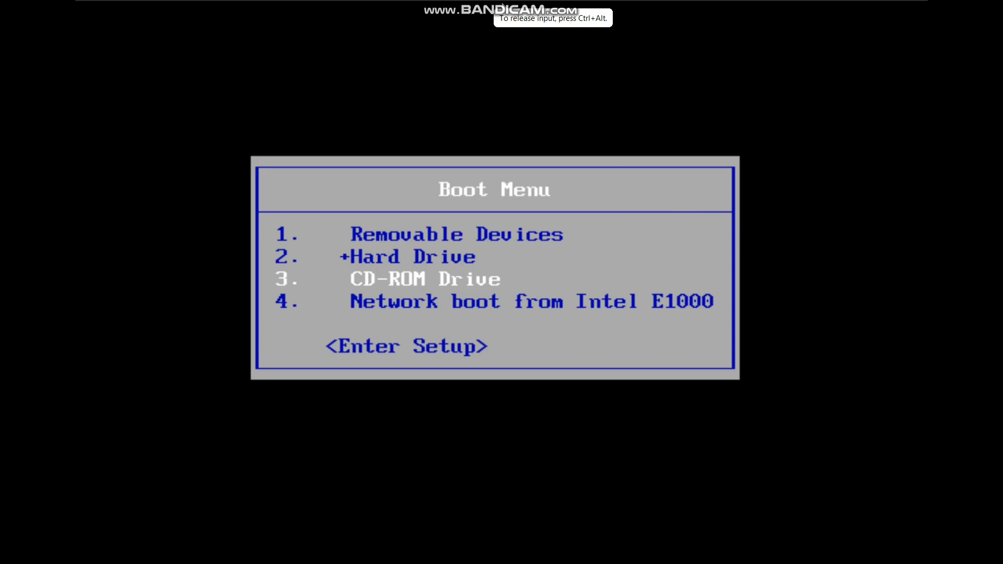
key(Return)
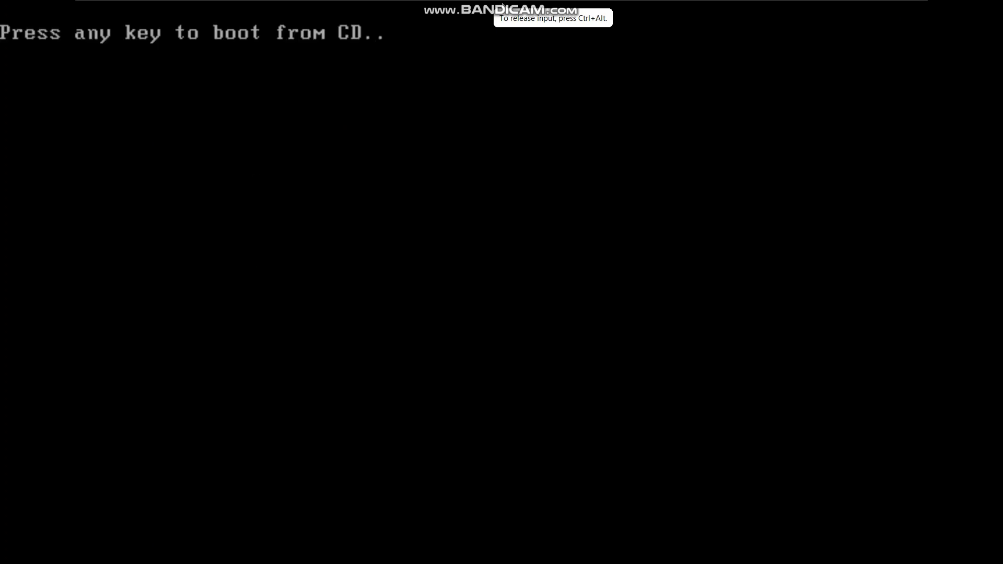
Step: Start Windows Server 2003 Setup from the CD and accept the license agreement
key(Return)
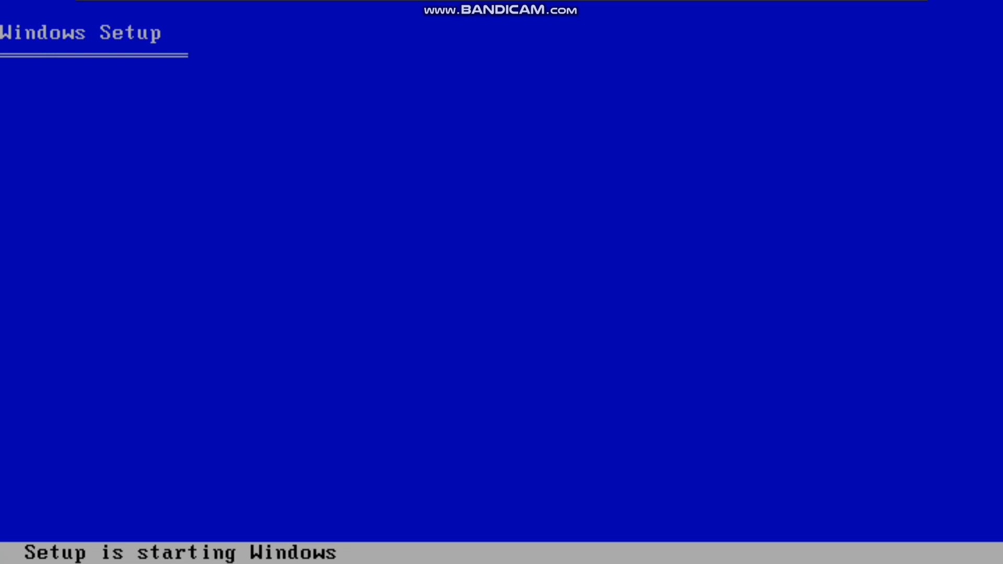
key(Return)
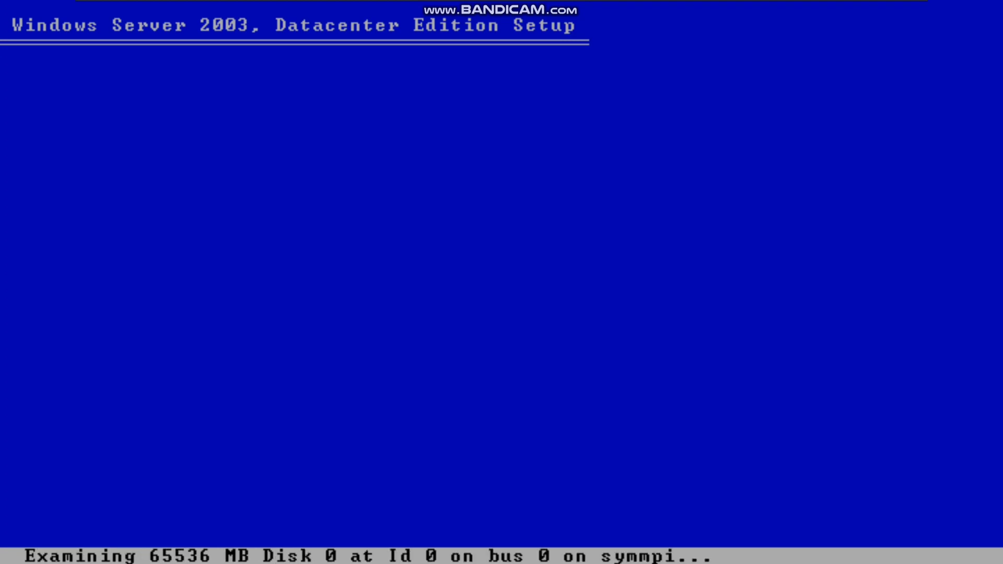
key(F8)
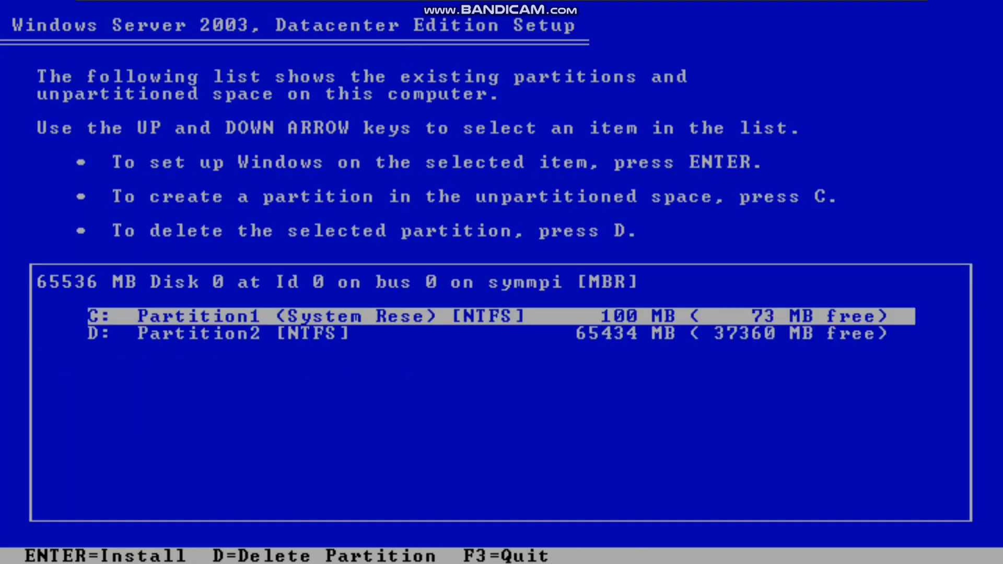
Step: Delete both existing partitions on Disk 0: D: Partition2 and the C: Partition1 system partition
key(Down)
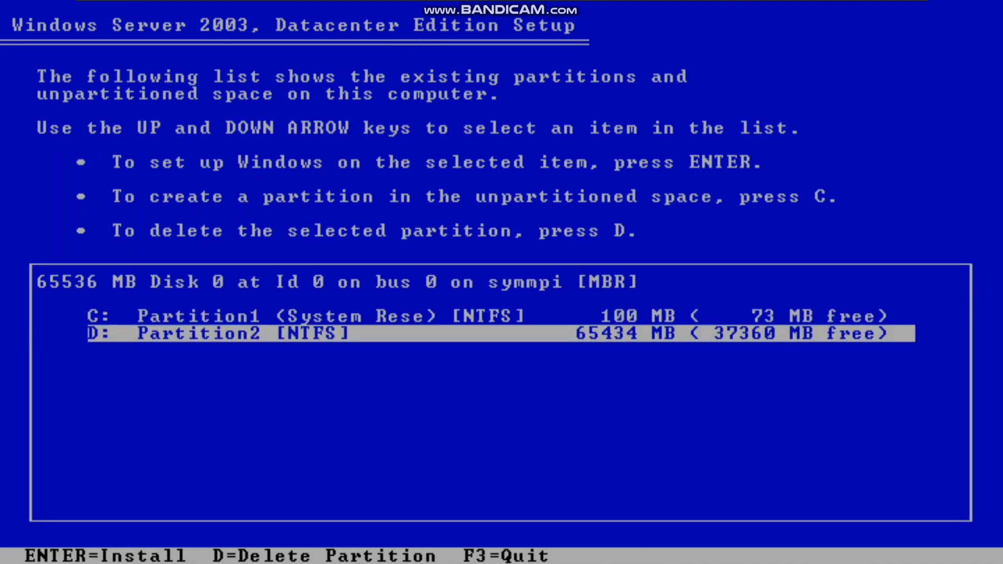
key(d)
key(l)
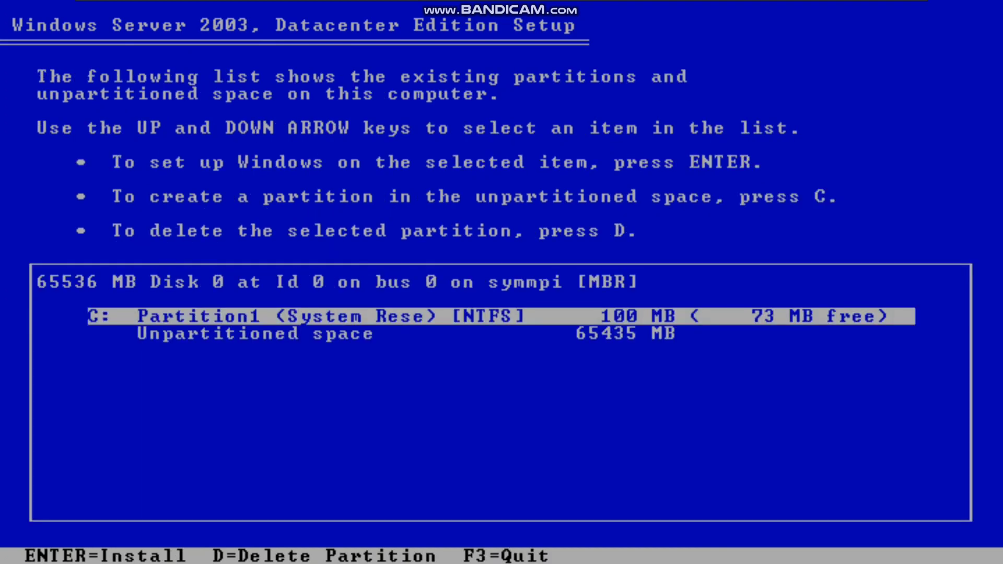
key(d)
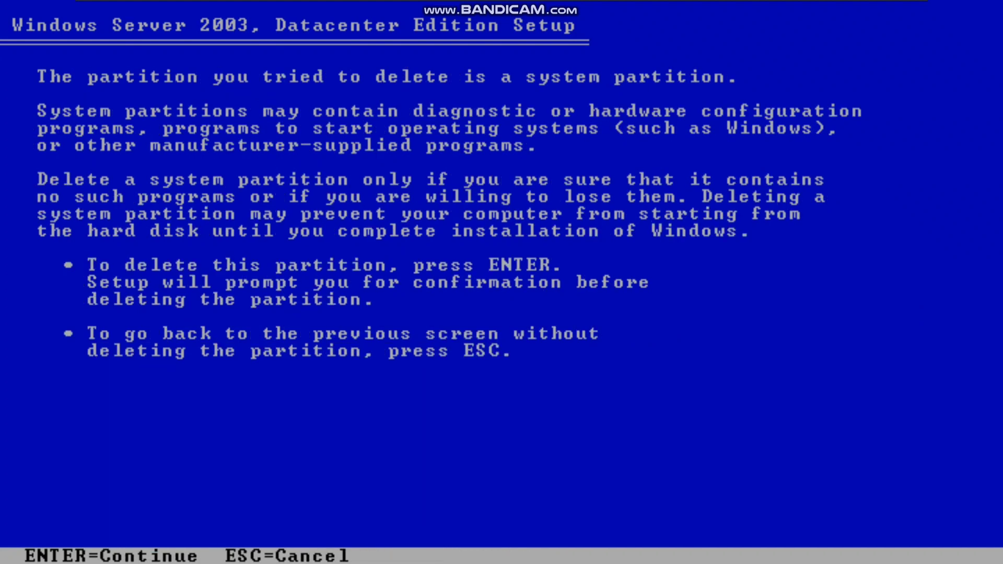
key(Return)
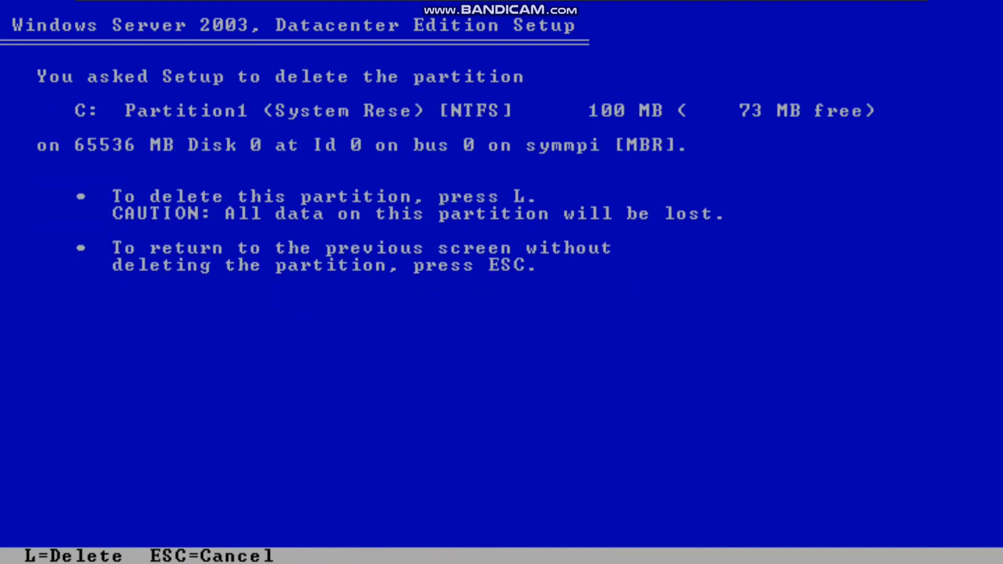
key(l)
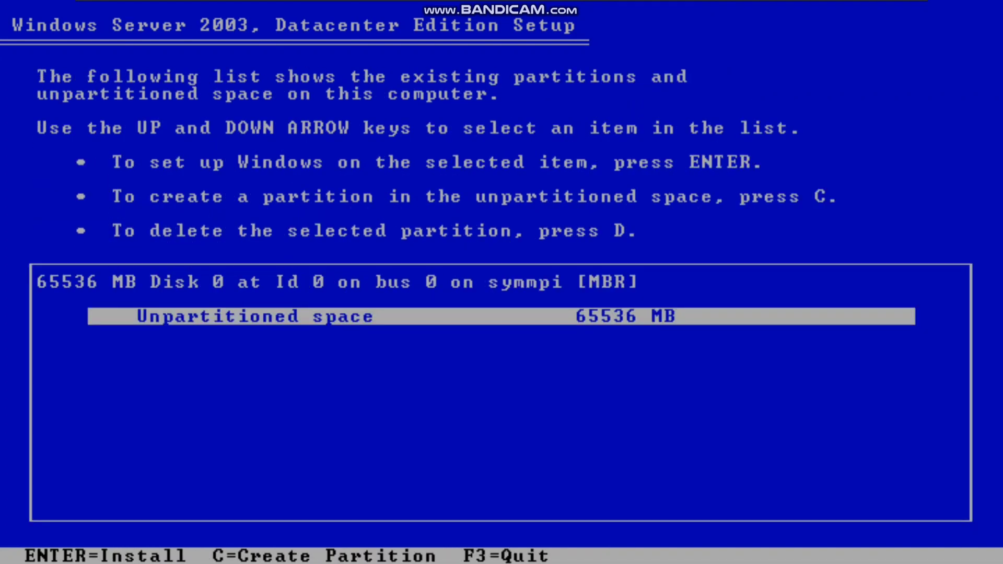
Step: Set up Windows on the unpartitioned space with a quick NTFS format, and restart the computer once files are copied
key(Return)
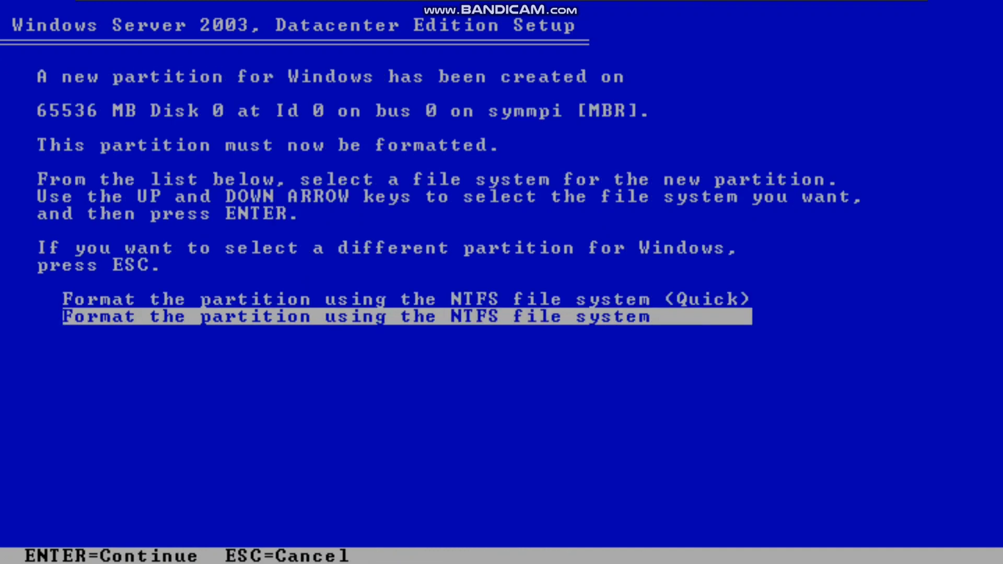
key(Up)
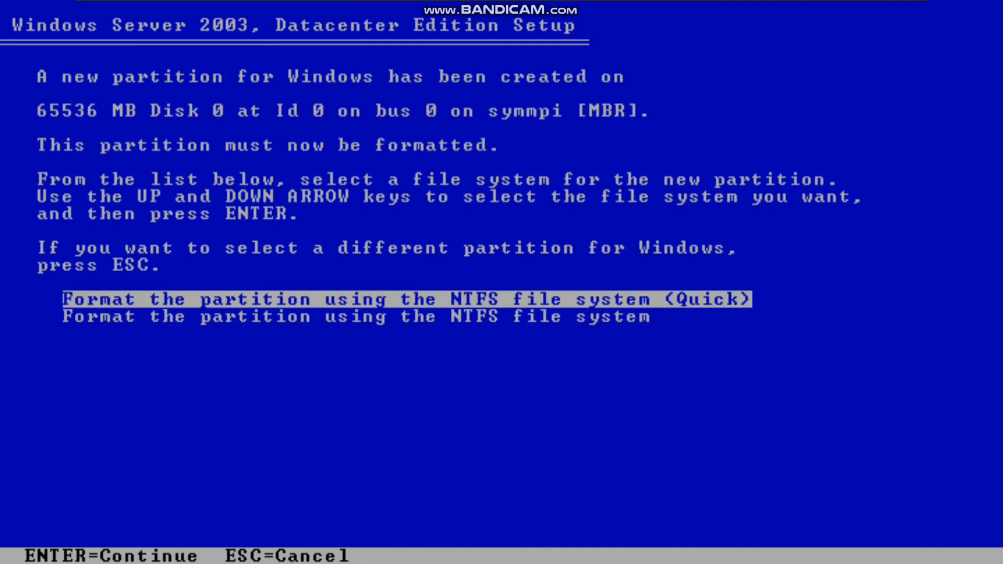
key(Return)
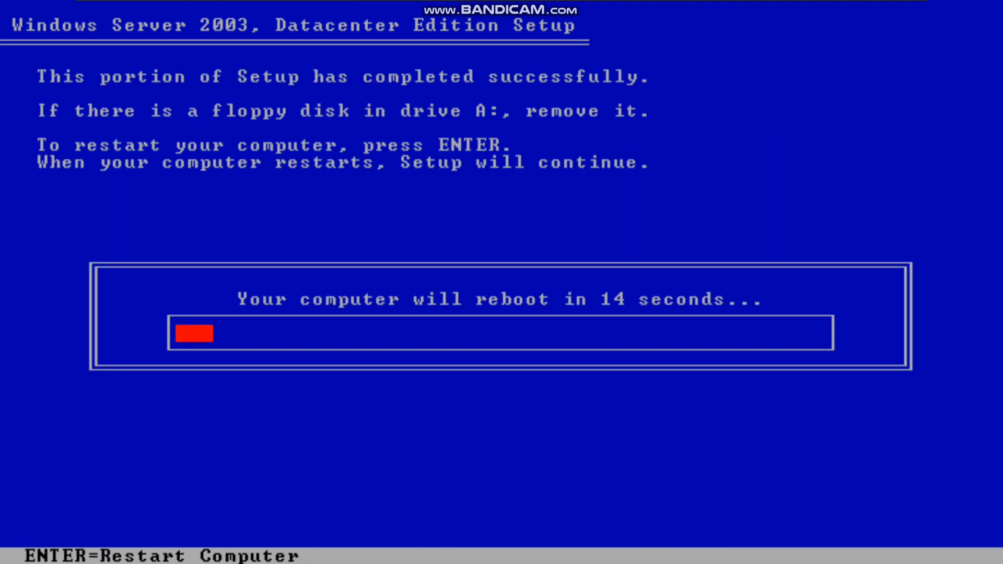
key(Return)
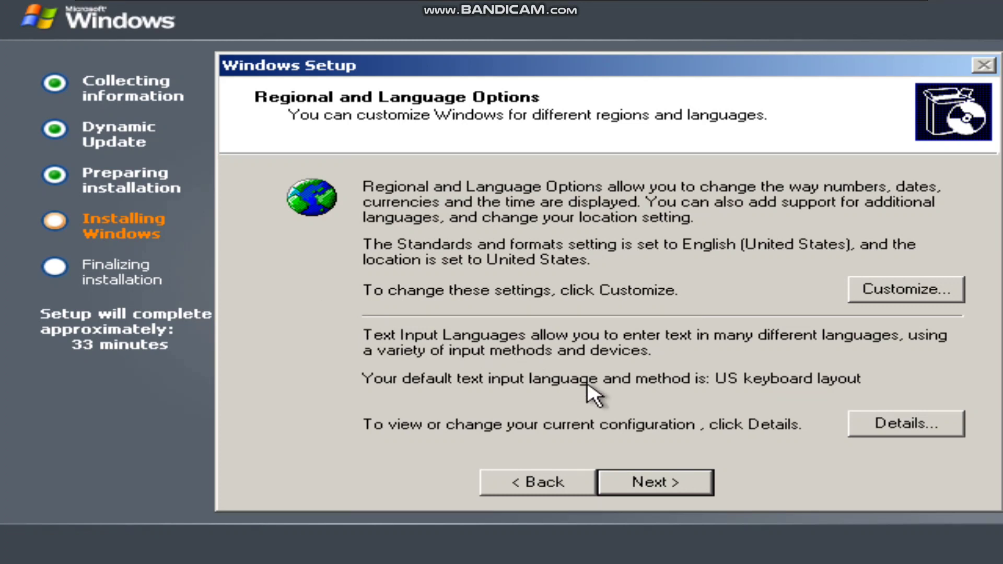
Step: Accept the default regional and language options and fill in the Name field to personalize the software
click(635, 483)
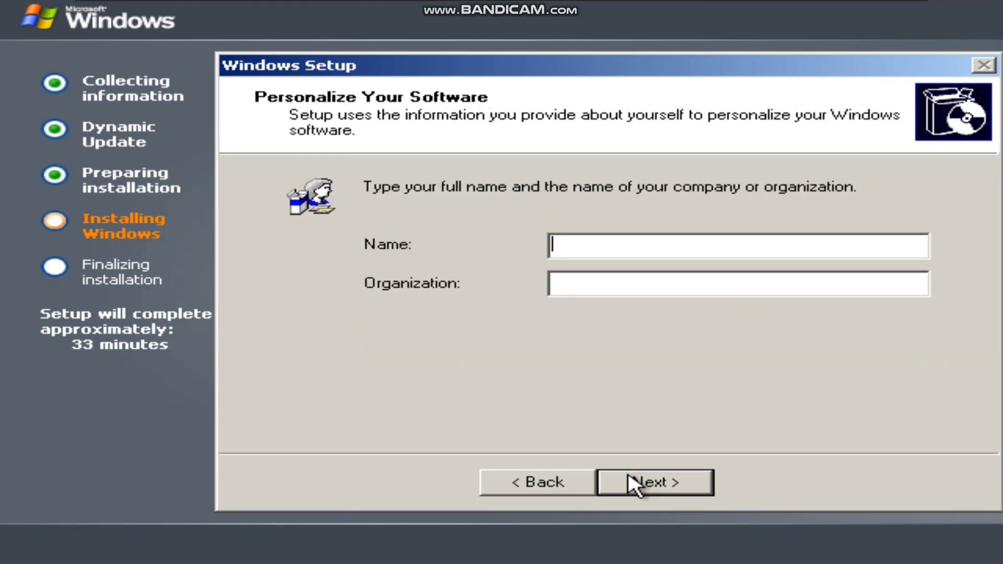
text(Sar)
key(BackSpace)
text(mar)
key(Return)
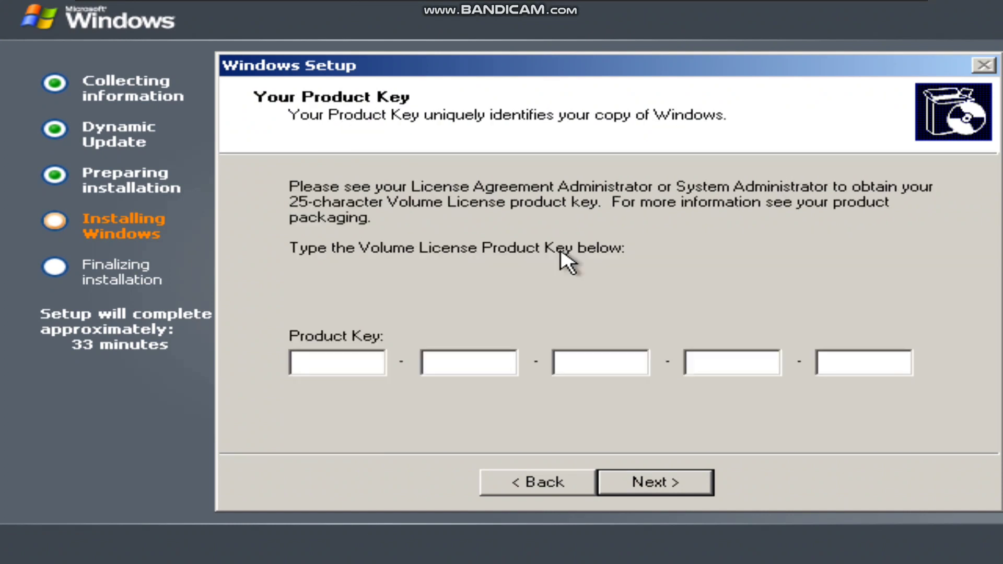
Step: Paste the Volume License product key into the Product Key fields and continue
click(616, 480)
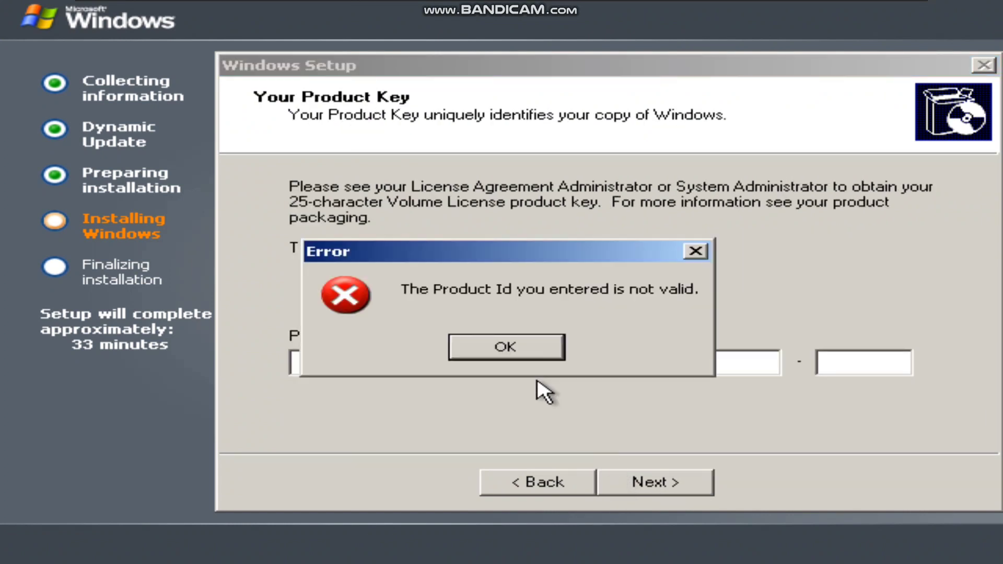
click(515, 352)
mouse_move(516, 3)
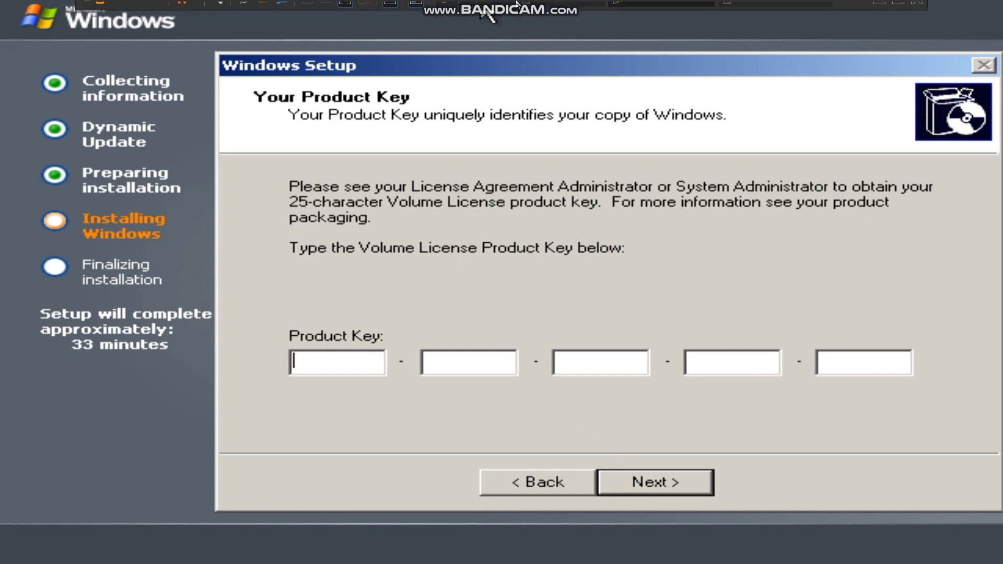
key(ctrl+v)
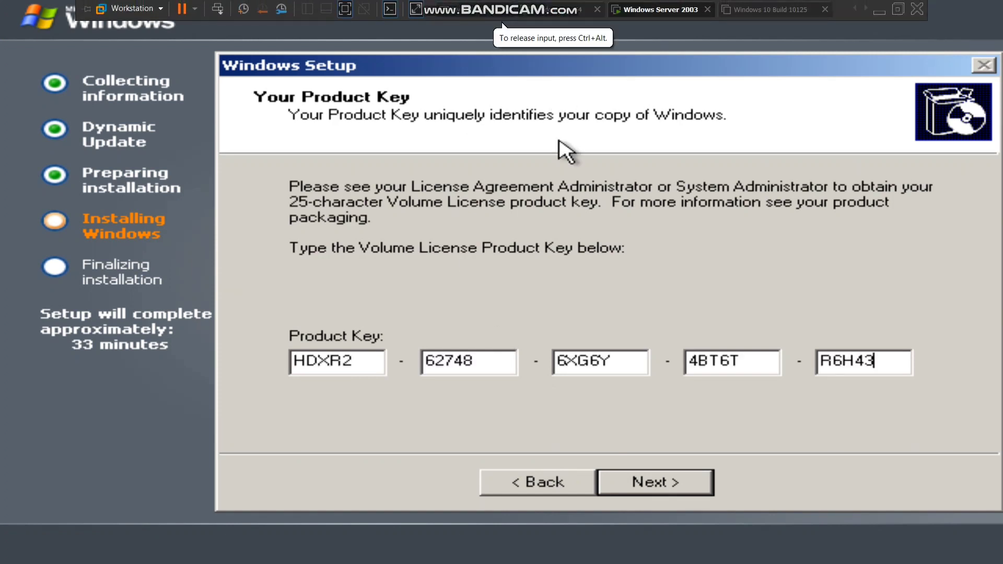
click(617, 473)
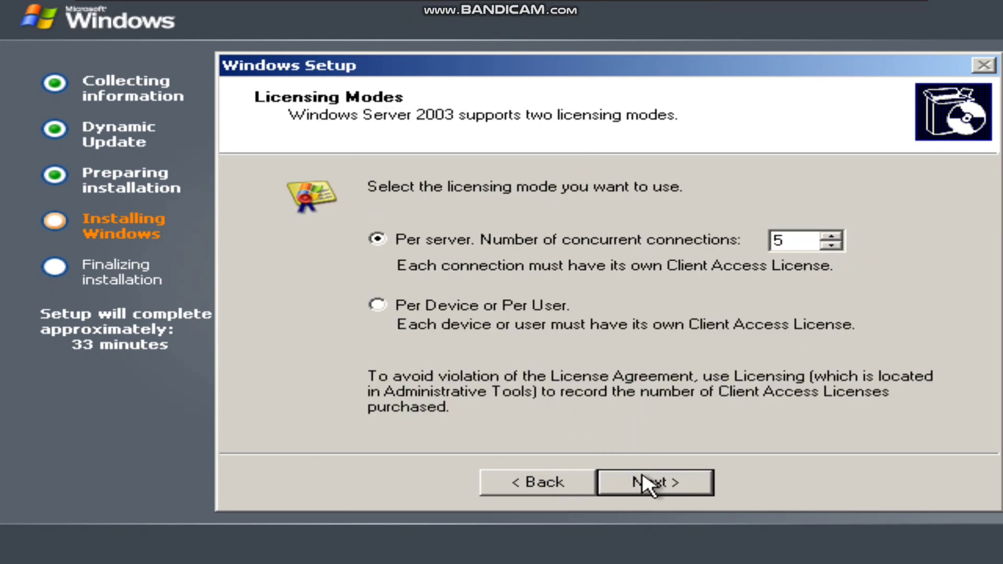
Step: Choose Per Device or Per User licensing, and keep the suggested computer name without setting an Administrator password
click(529, 319)
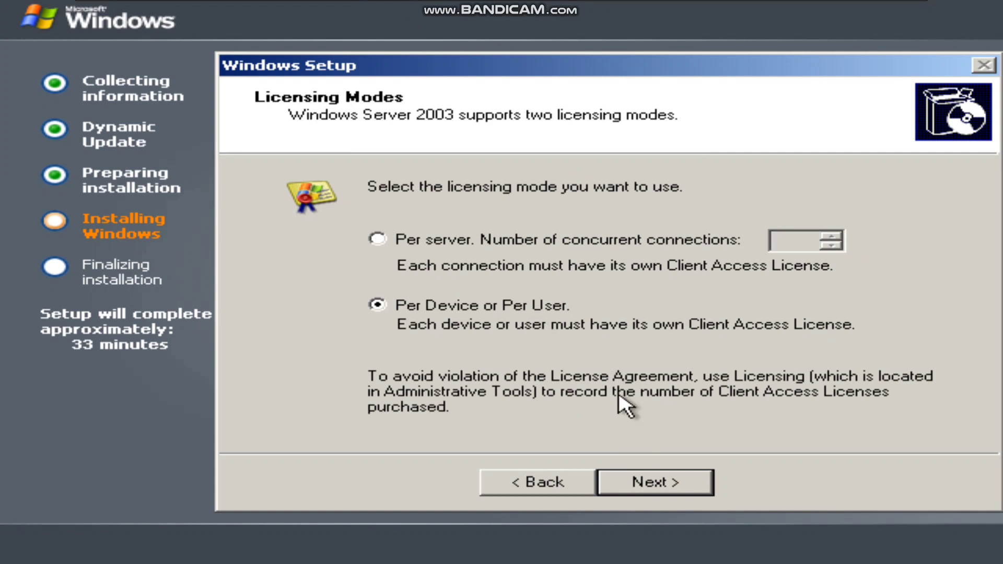
click(652, 479)
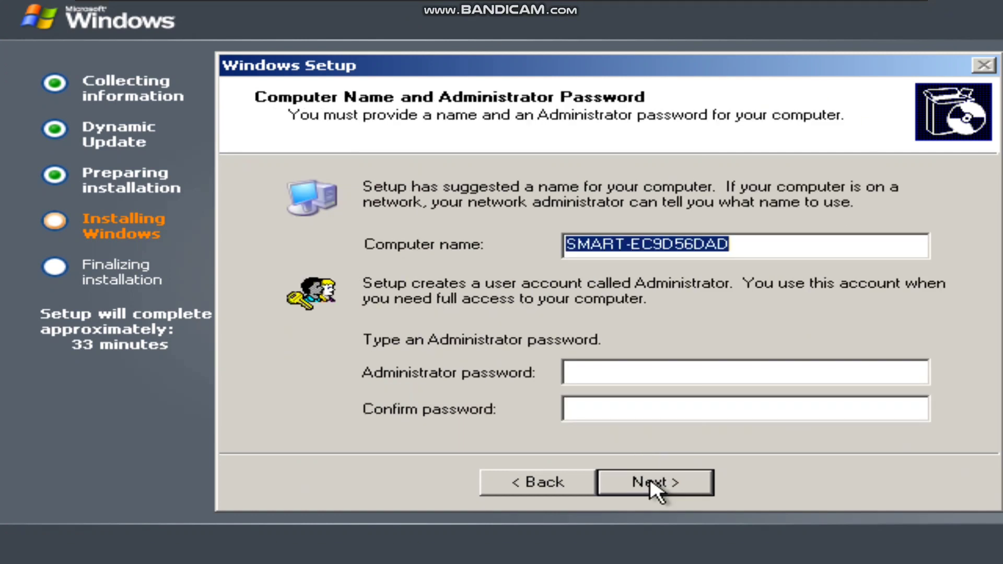
click(650, 482)
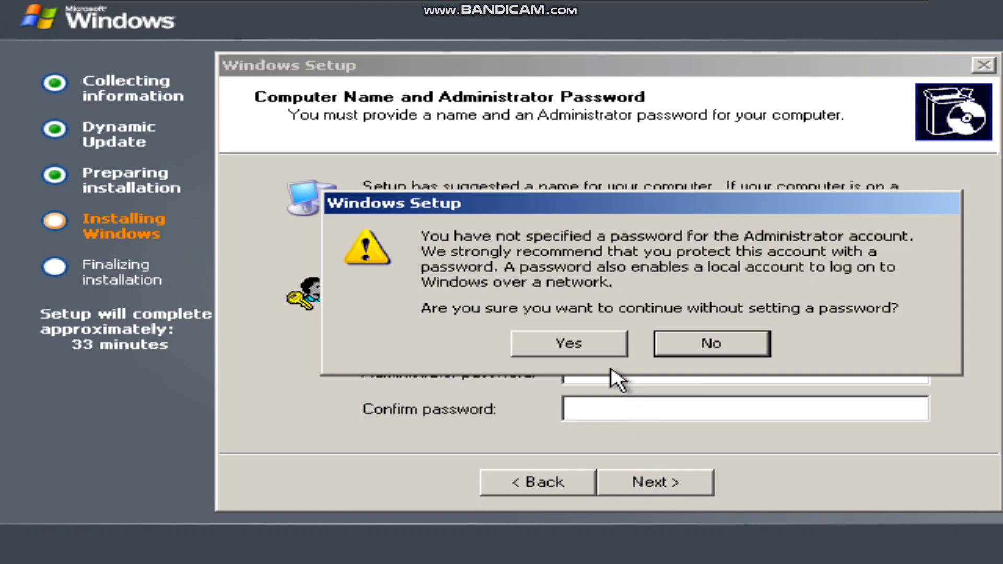
click(582, 346)
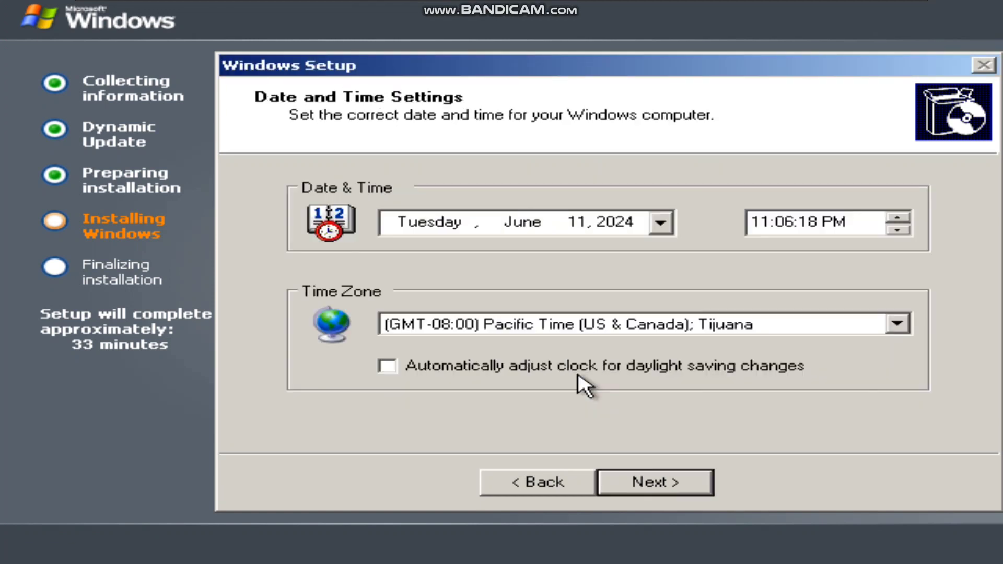
Step: Set the time zone to (GMT+07:00) Bangkok, Hanoi, Jakarta and continue past the date and time settings
click(573, 322)
scroll(580, 332, down, 9)
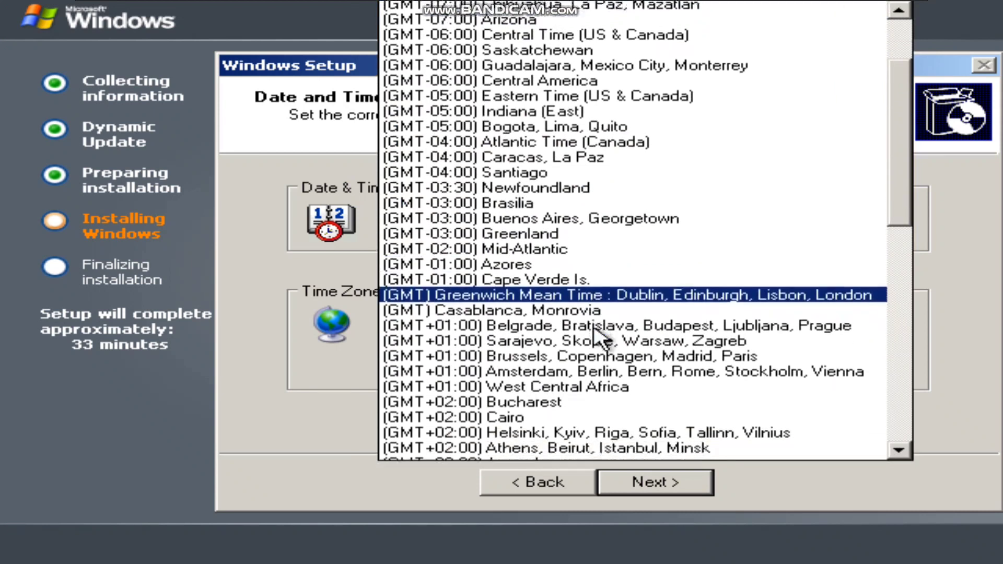
scroll(590, 305, down, 2)
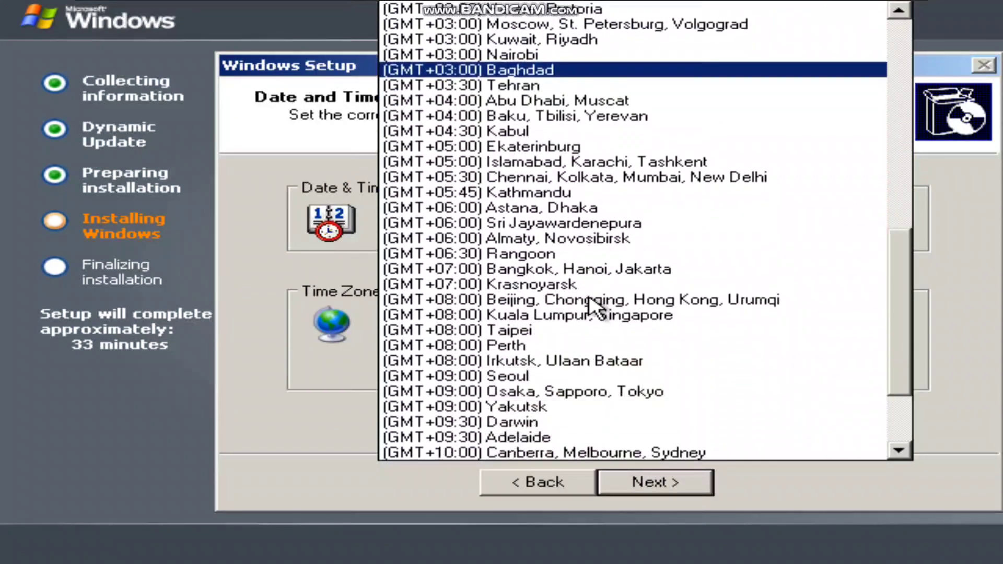
click(595, 266)
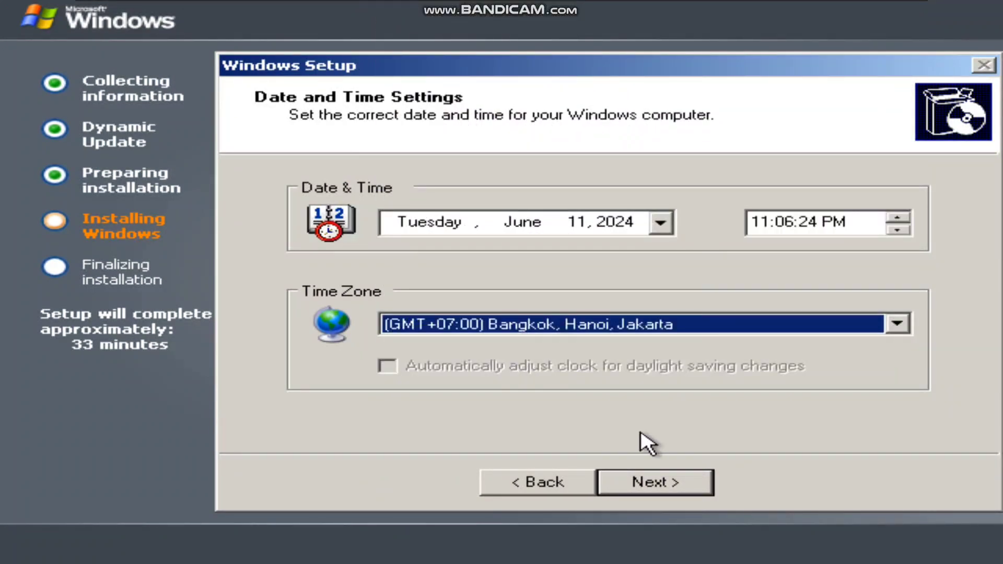
click(646, 487)
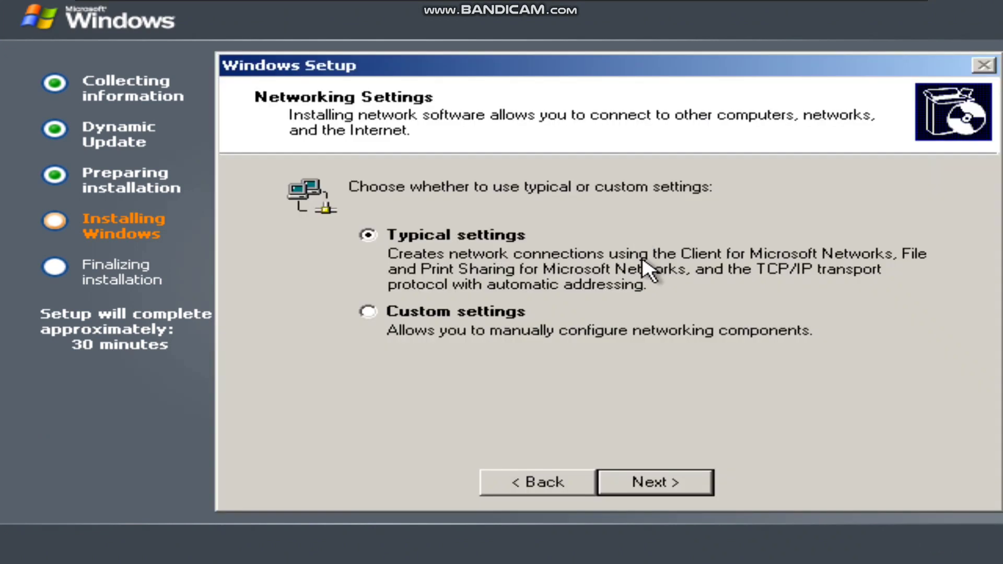
Step: Accept Typical settings for networking and keep the computer in the workgroup WORKGROUP without a domain
click(676, 482)
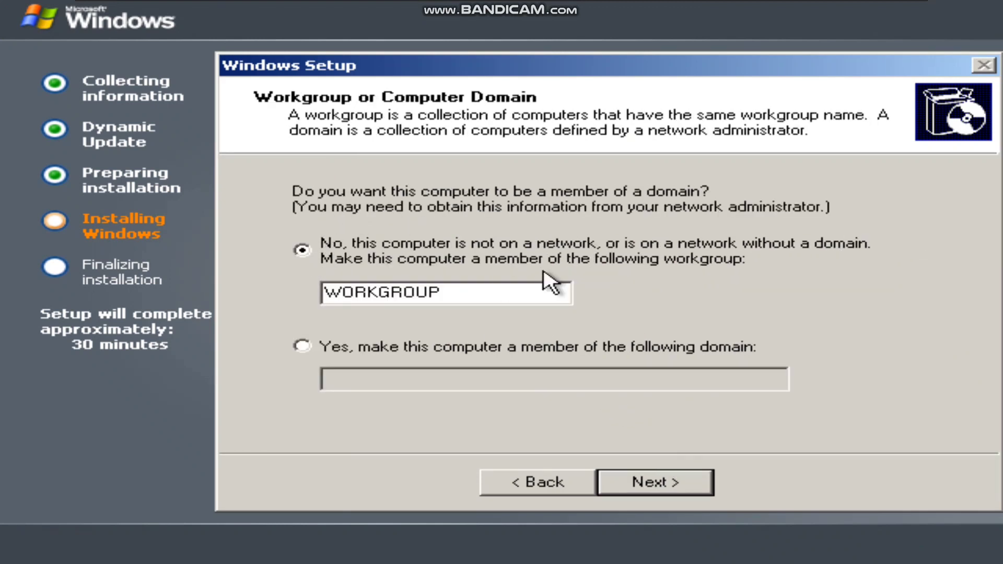
click(629, 480)
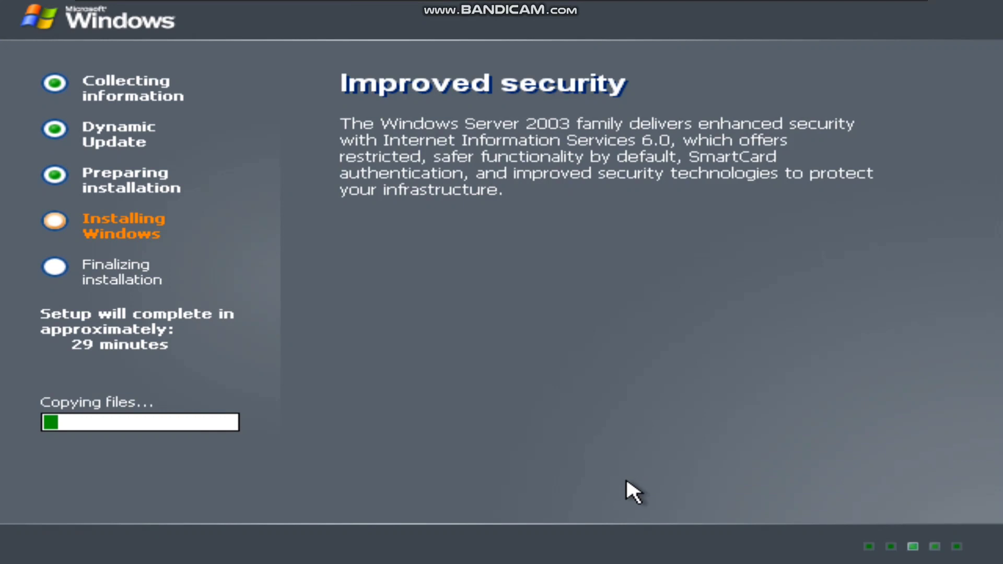
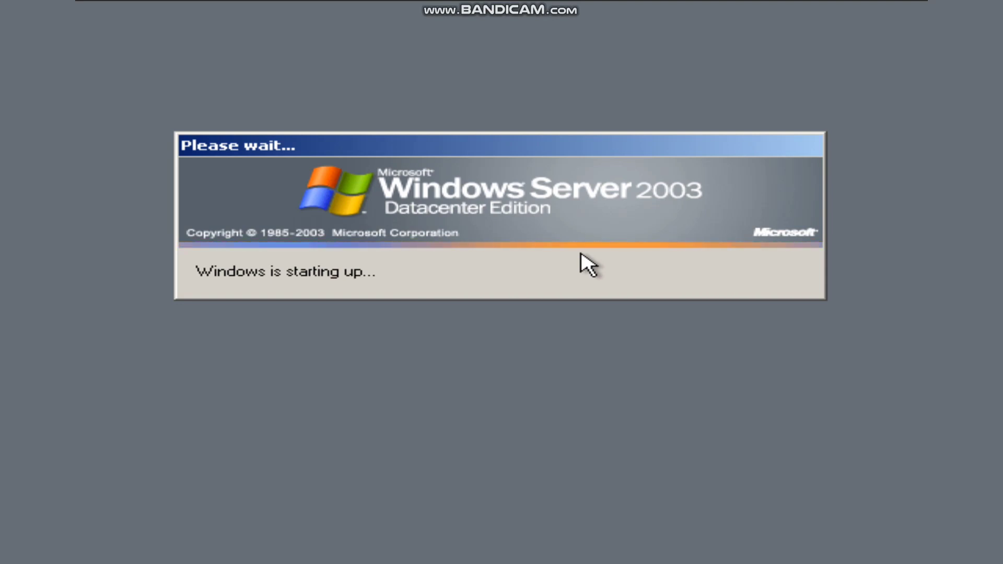
mouse_move(529, 4)
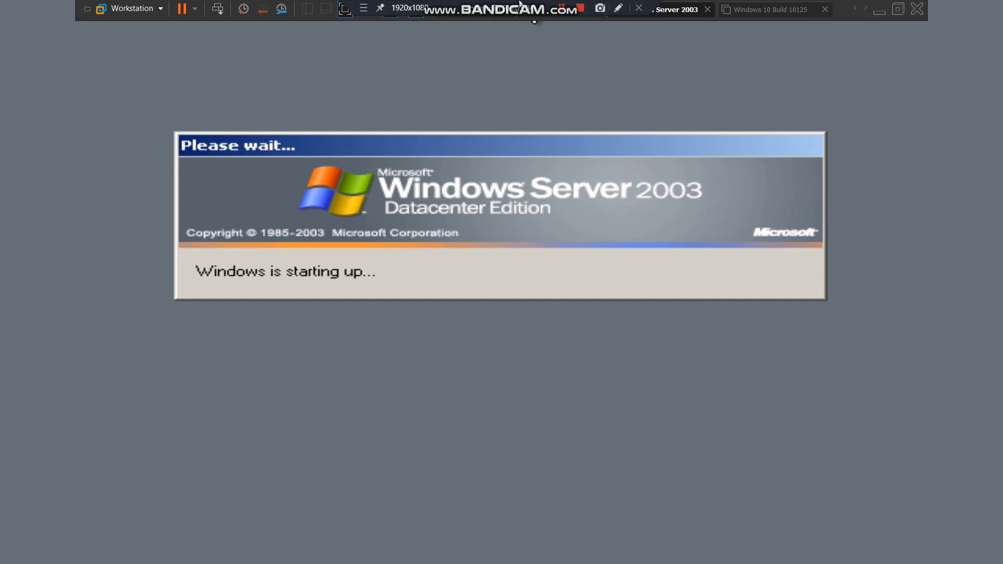
Step: Install VMware Tools by connecting its installer CD to the Windows Server 2003 virtual machine
click(531, 124)
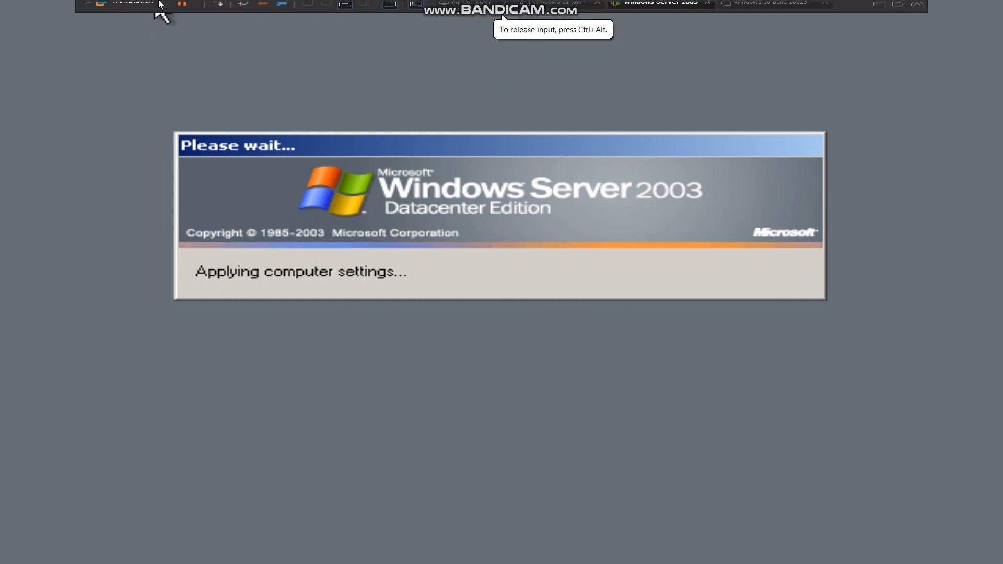
click(158, 6)
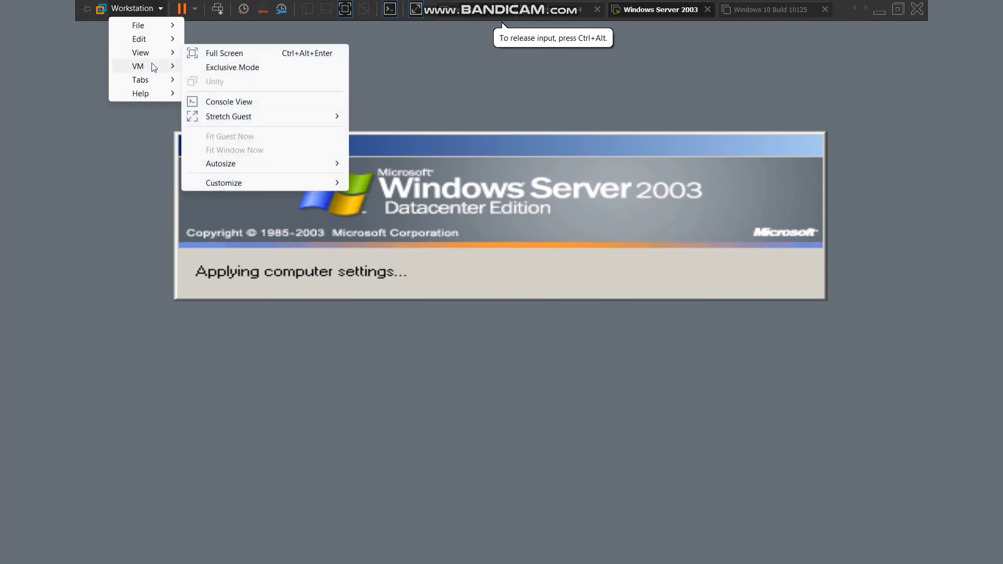
mouse_move(154, 67)
click(246, 195)
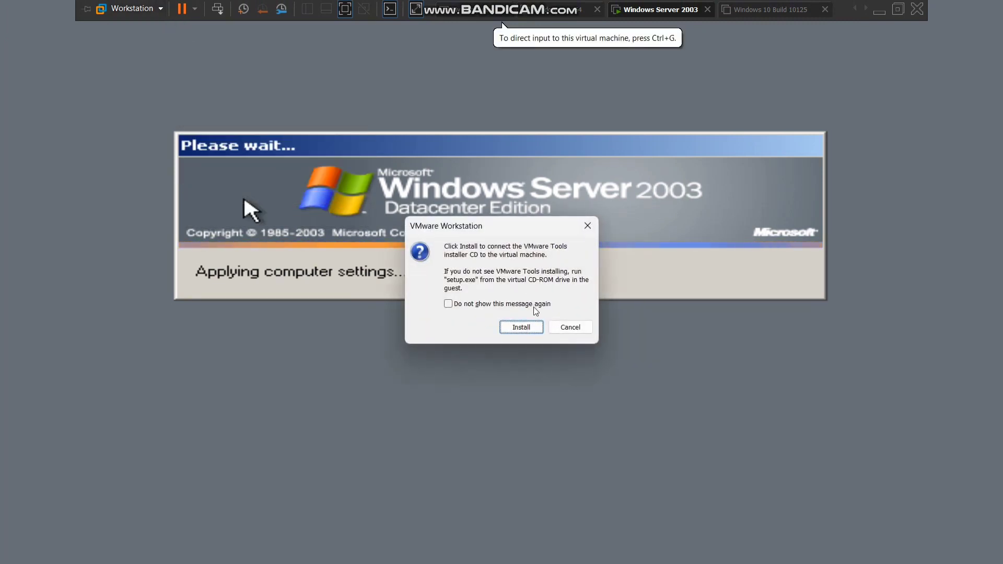
click(527, 327)
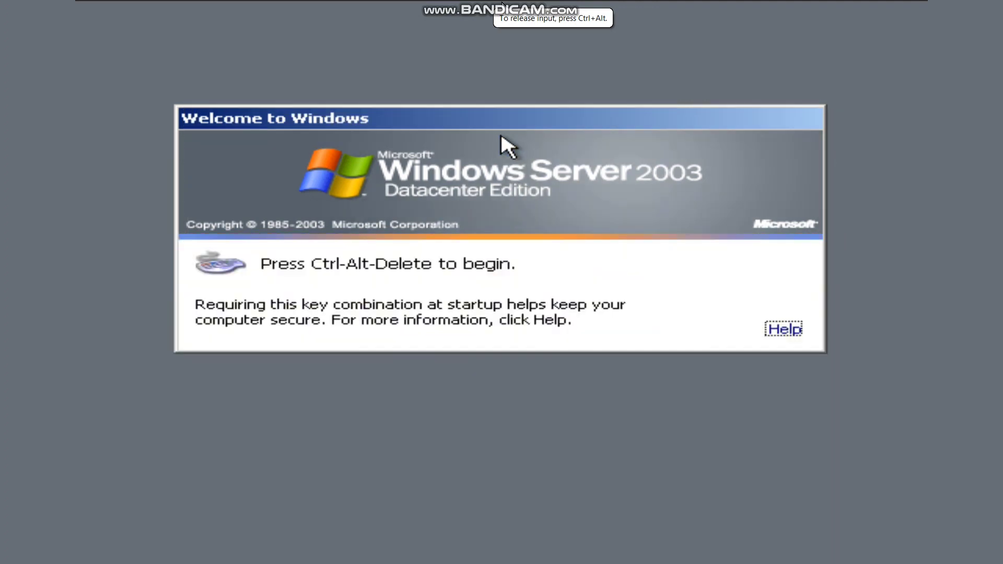
Step: Send Ctrl+Alt+Del to the virtual machine and log on as Administrator with a blank password
click(133, 8)
mouse_move(156, 66)
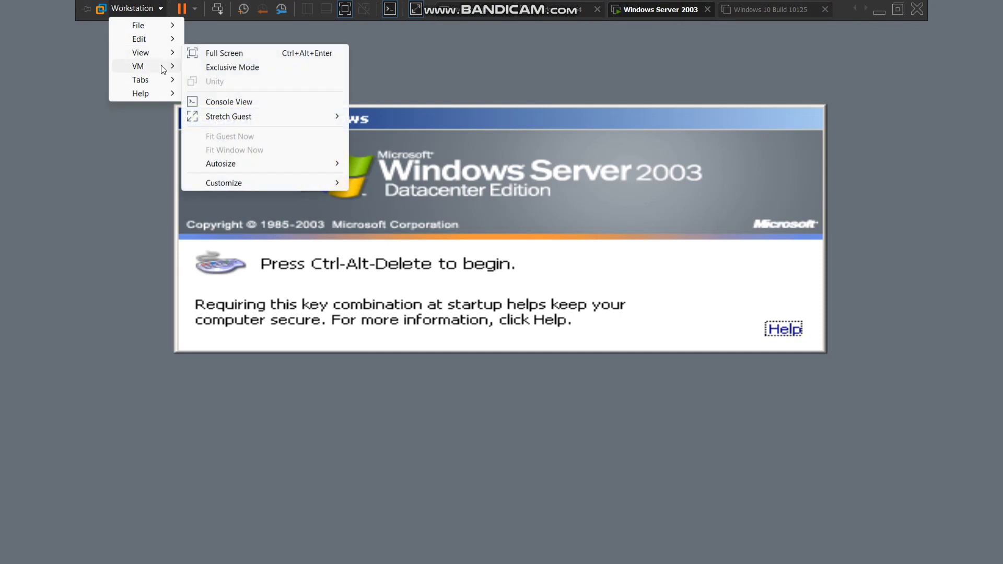
click(273, 115)
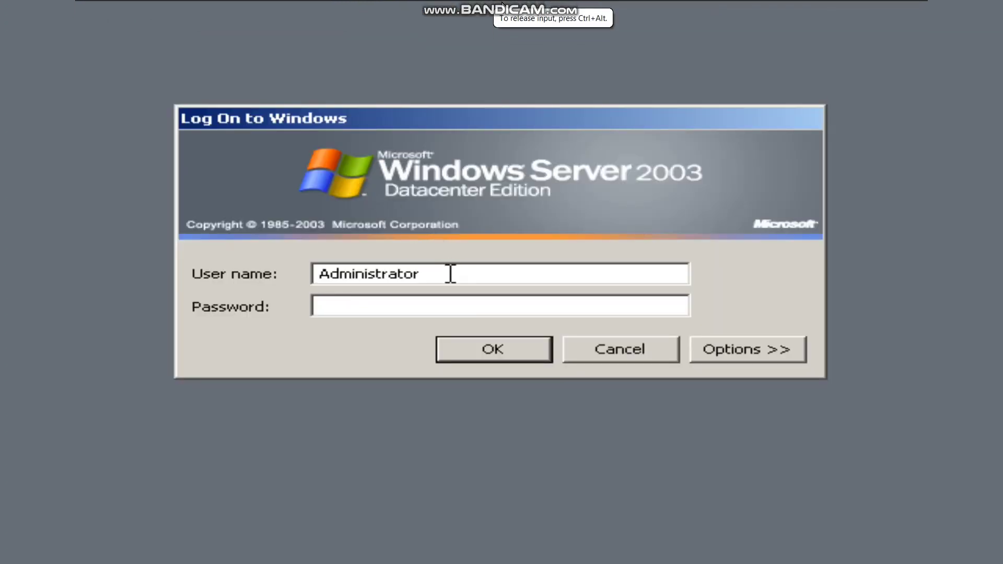
click(490, 351)
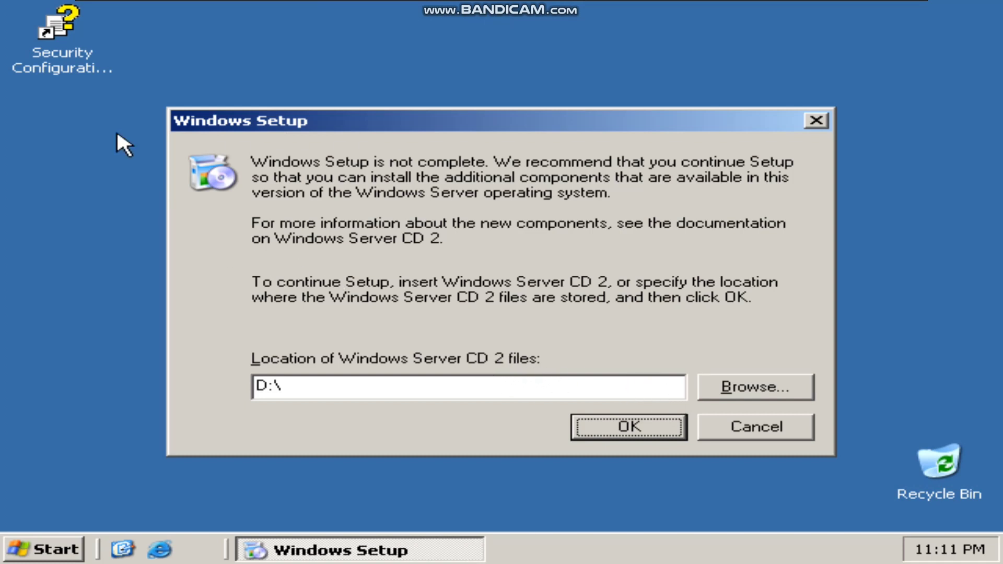
Step: Mount the ISO en_win_srv_2003_r2_datacenter_with_sp2_vl_cd2_x13-49318 in the virtual machine's CD/DVD (IDE) drive
mouse_move(96, 2)
click(131, 9)
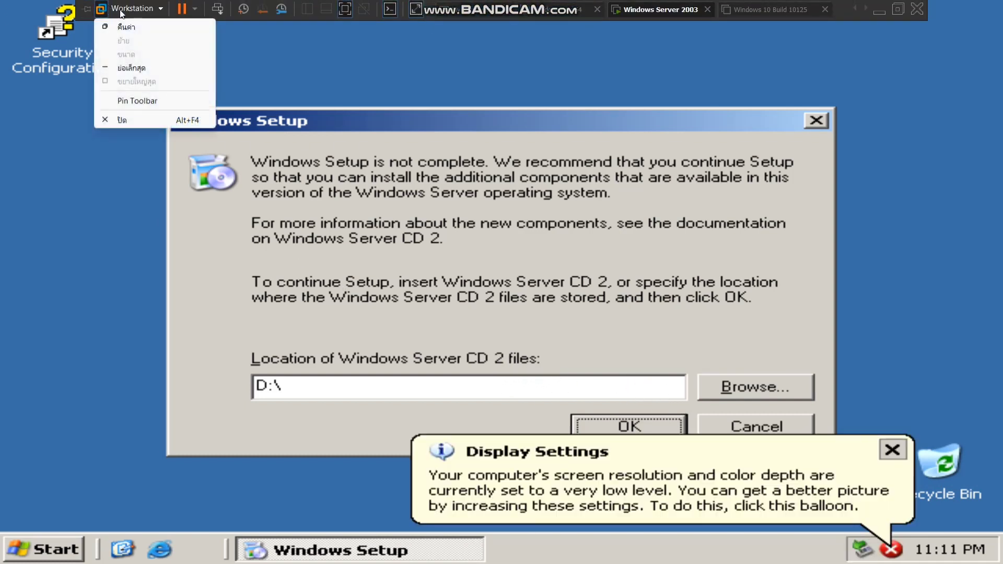
mouse_move(130, 67)
mouse_move(326, 82)
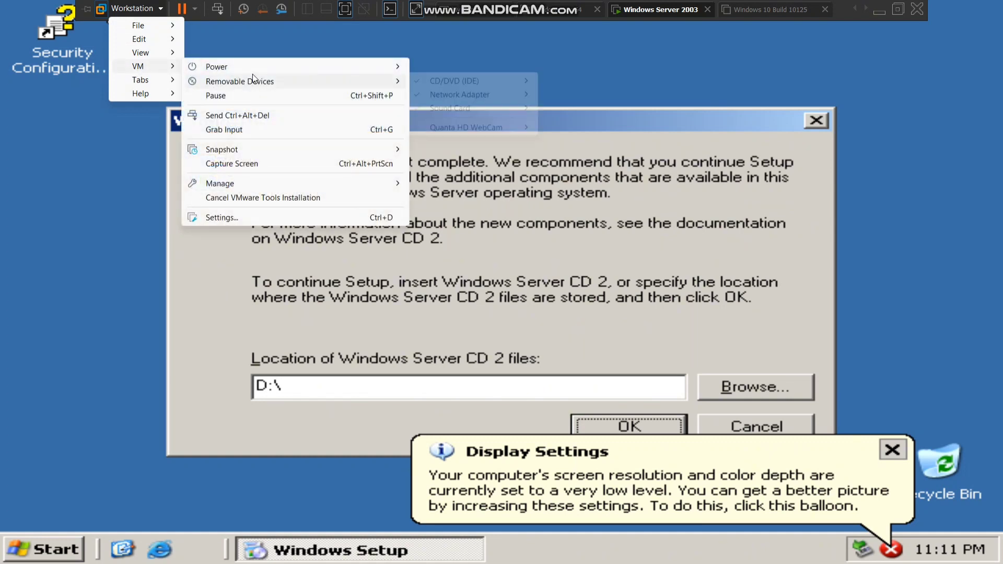
mouse_move(445, 83)
click(575, 95)
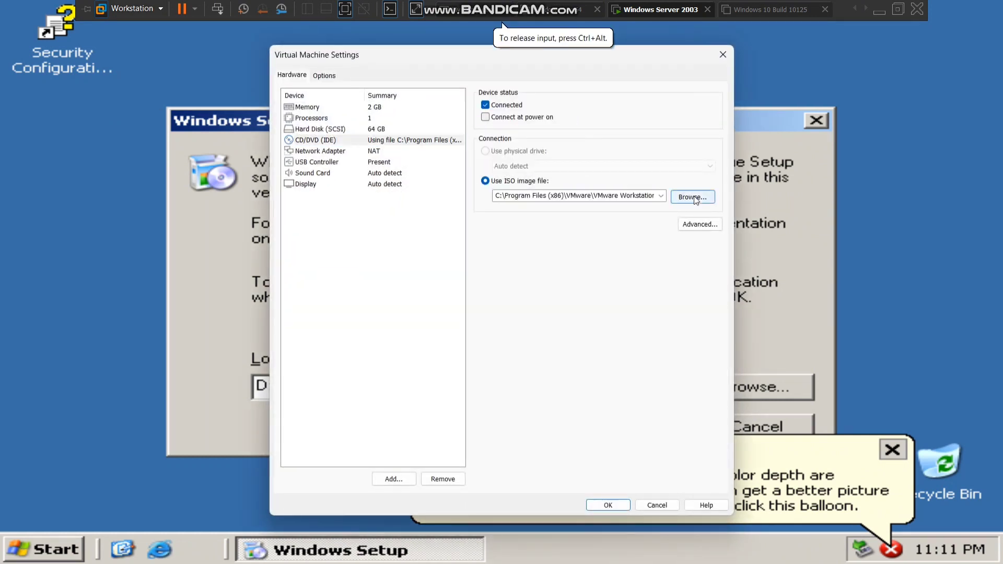
click(692, 197)
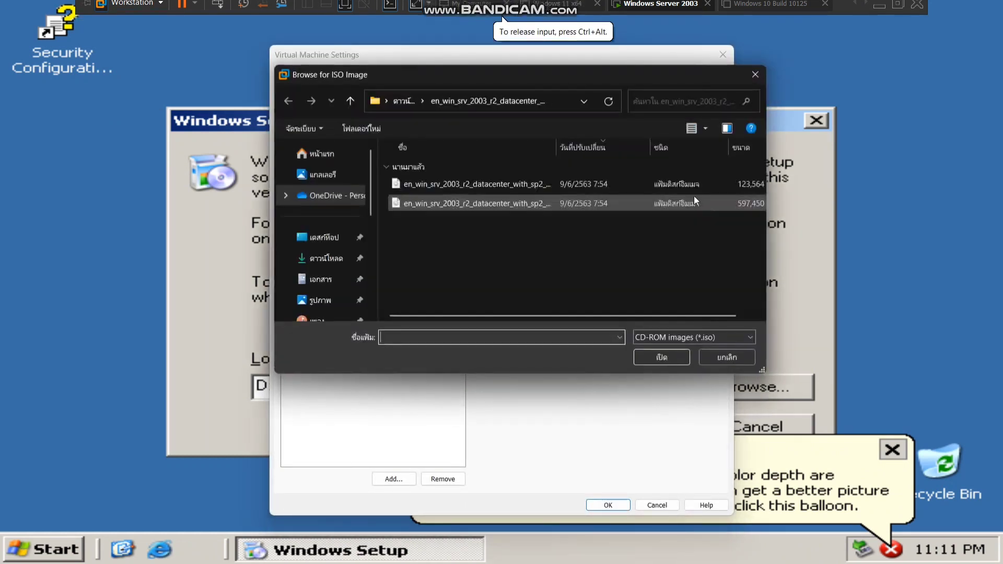
click(559, 187)
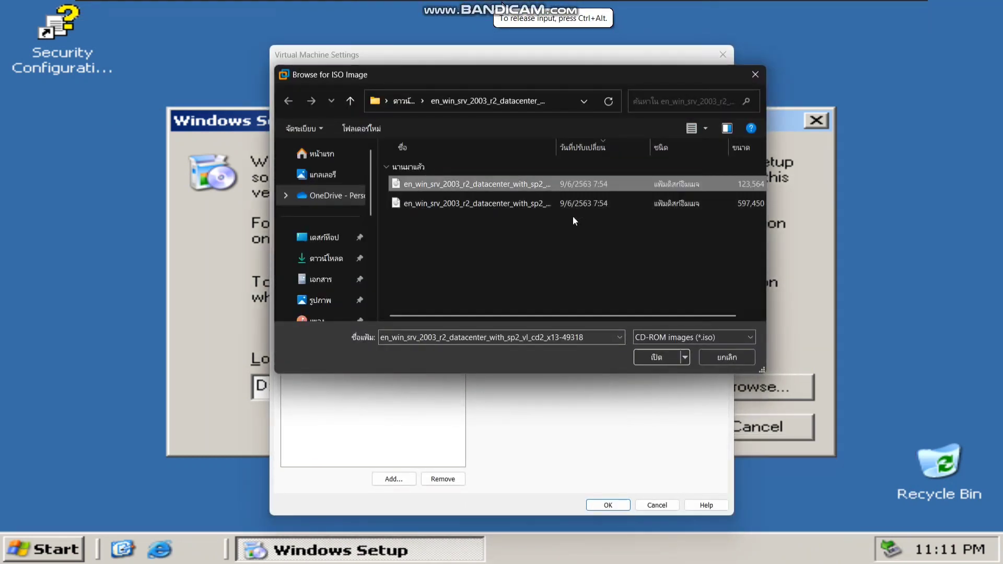
click(640, 355)
click(606, 505)
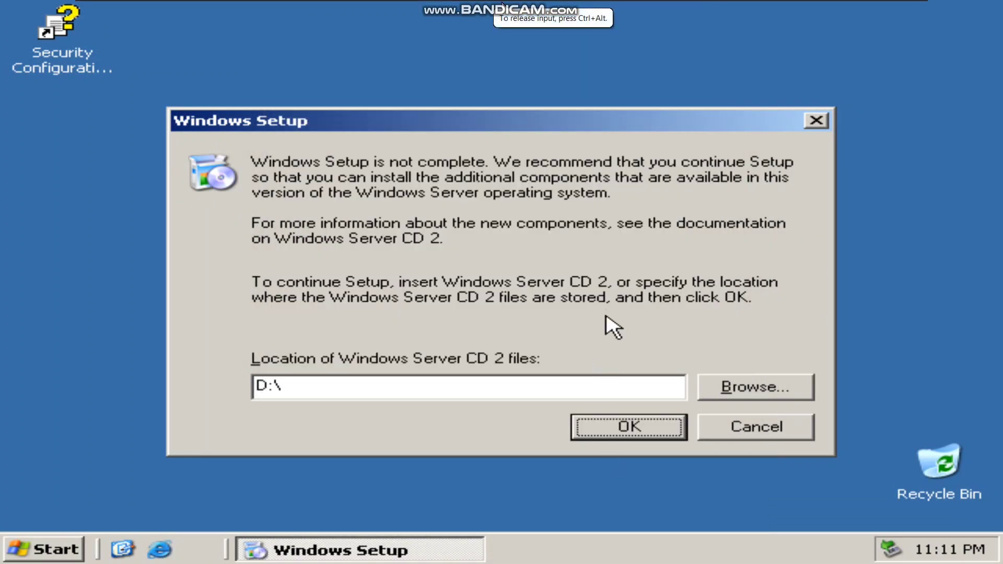
Step: Try to continue Windows Setup with D:\ as the location of the Windows Server CD 2 files
click(701, 386)
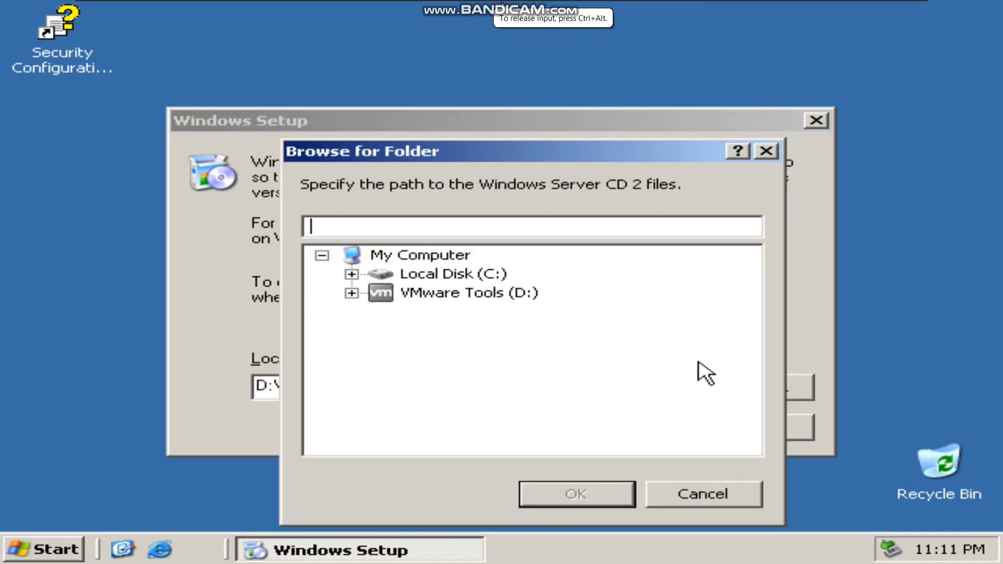
click(765, 151)
click(626, 420)
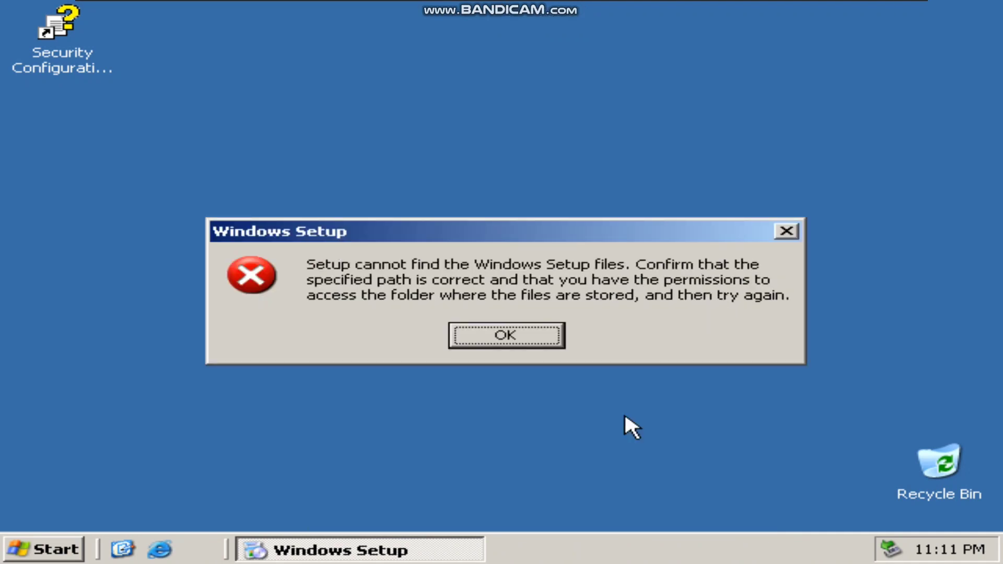
click(528, 341)
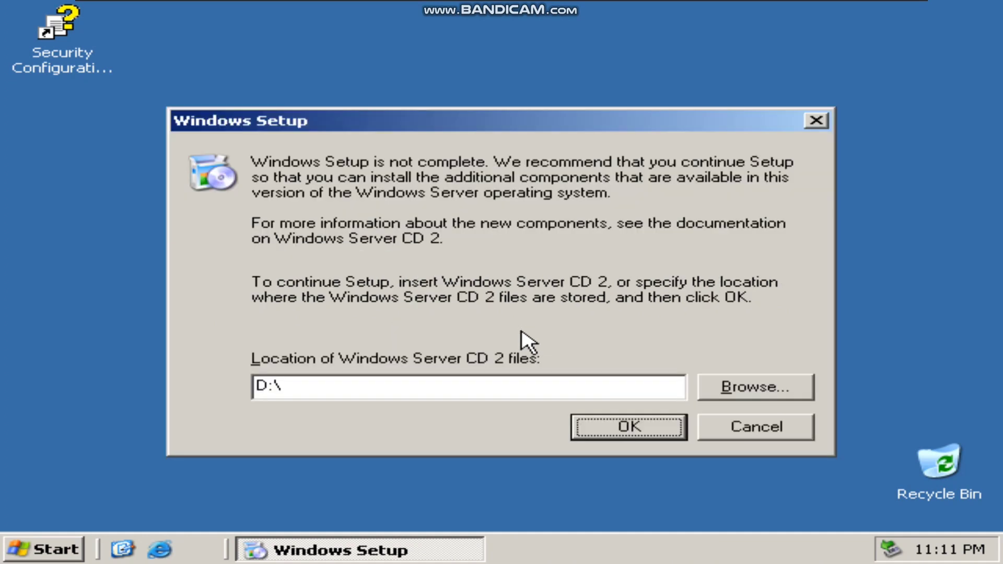
click(629, 434)
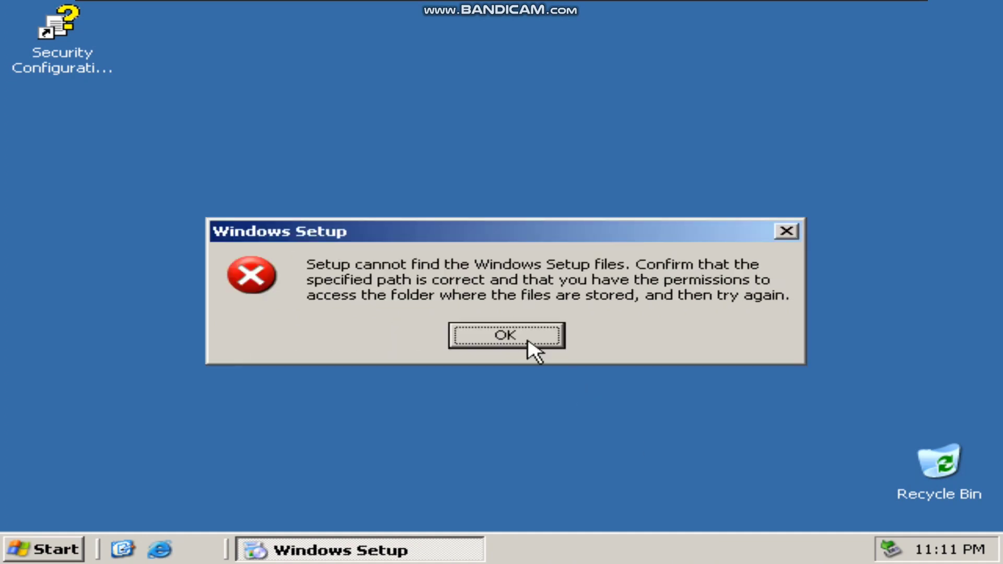
click(503, 333)
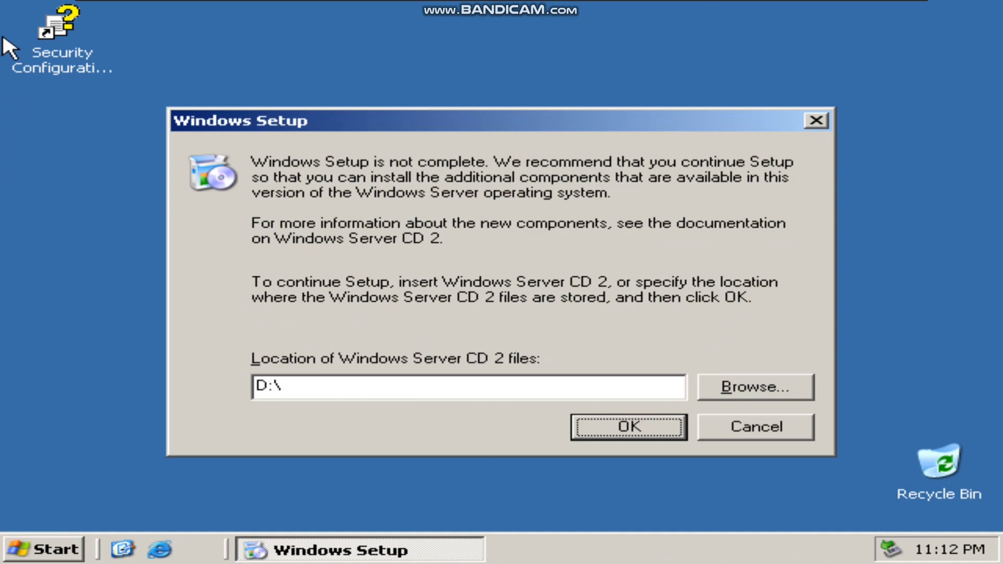
Step: Set the CD/DVD (IDE) drive to connect at power on and select the Windows Server CD 2 ISO again
click(130, 7)
mouse_move(123, 65)
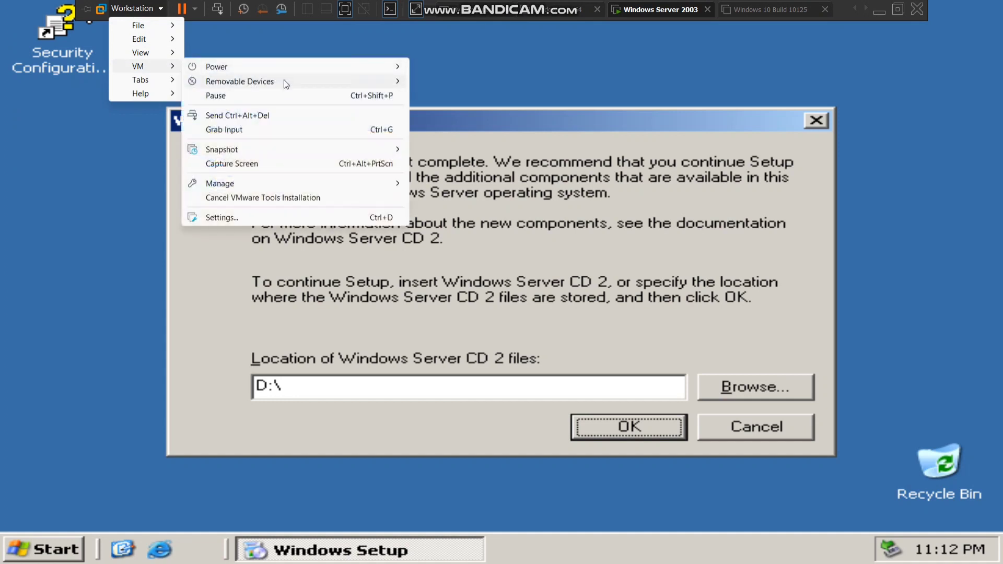
mouse_move(284, 81)
mouse_move(459, 81)
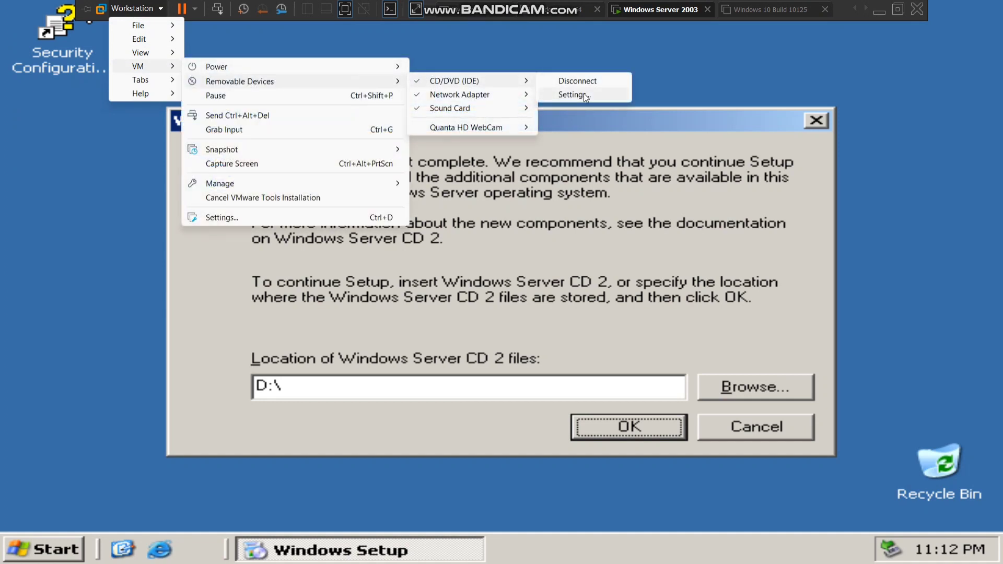
click(582, 94)
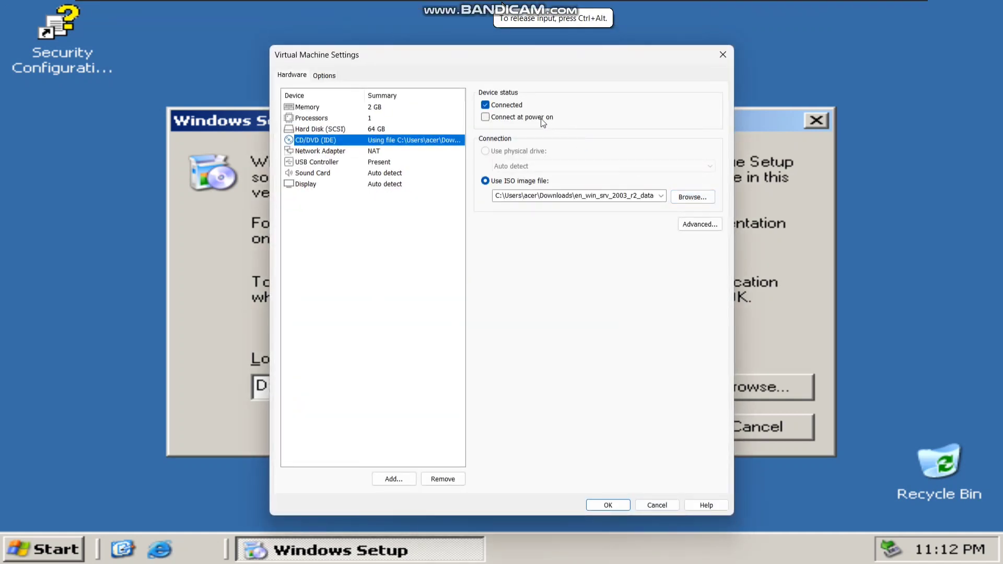
click(522, 117)
click(681, 197)
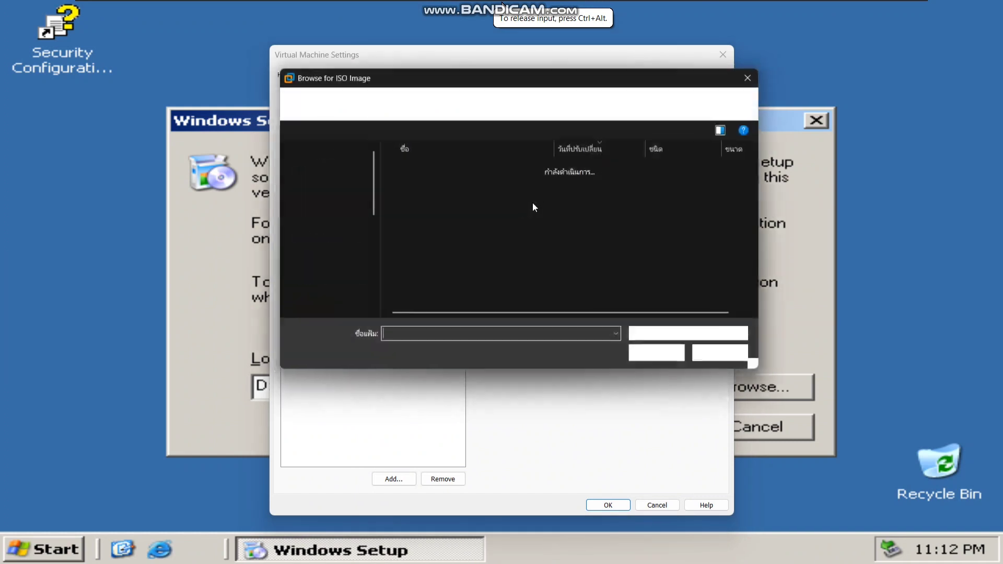
double_click(513, 186)
click(604, 509)
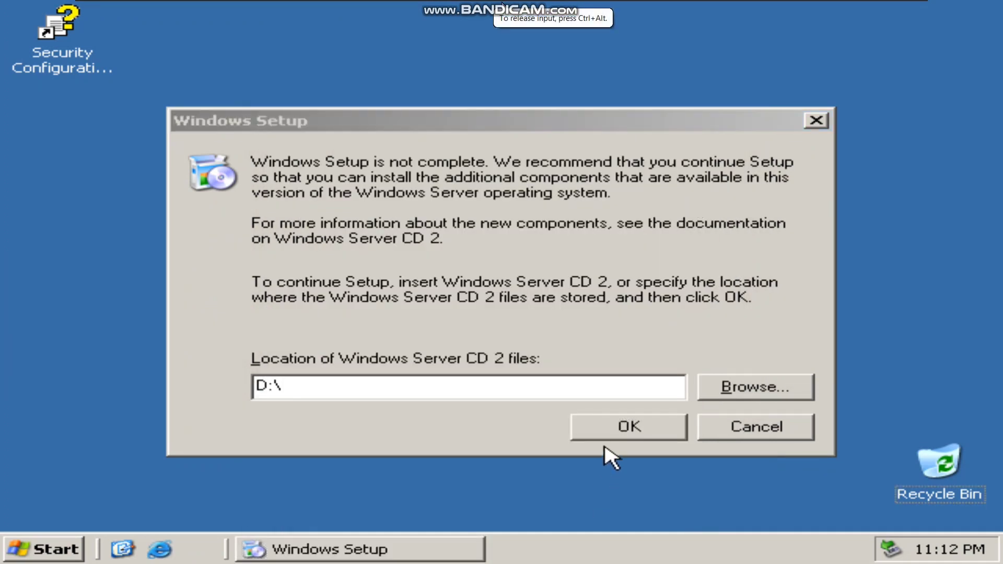
Step: Retry Windows Setup from D:\ and browse the C: and D: drives for the CD 2 files, leaving the location as it is
click(613, 429)
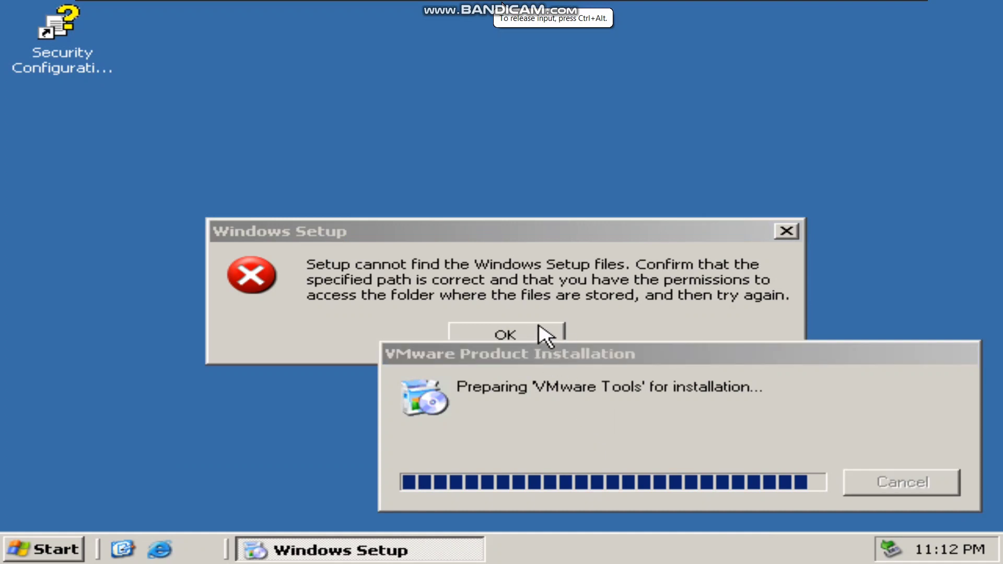
click(539, 332)
click(606, 426)
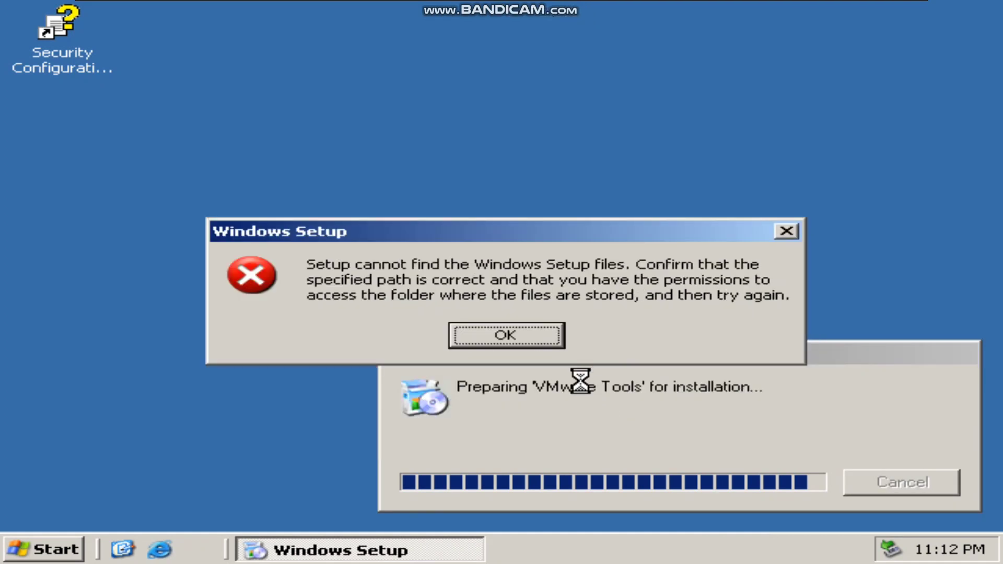
click(534, 336)
click(732, 385)
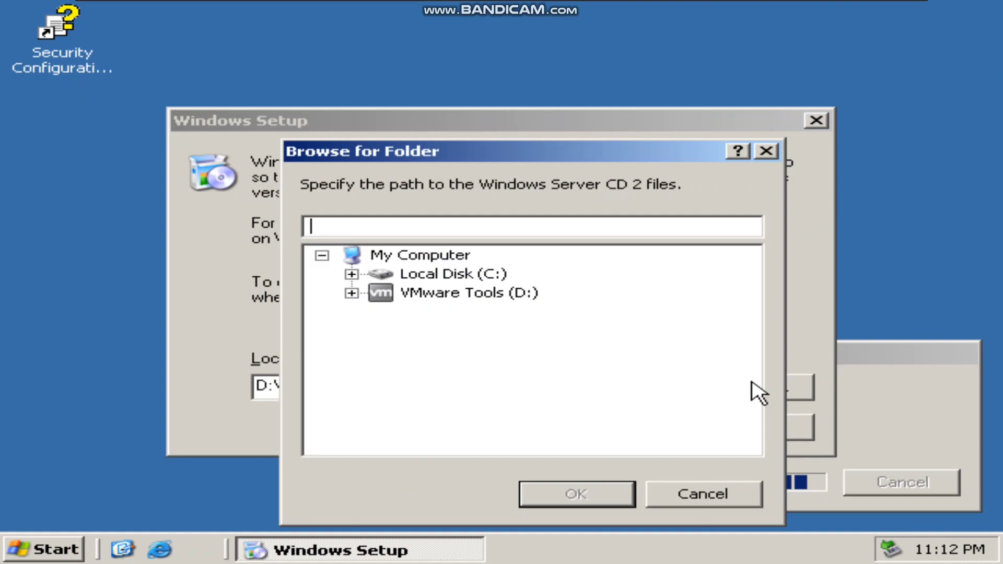
click(439, 277)
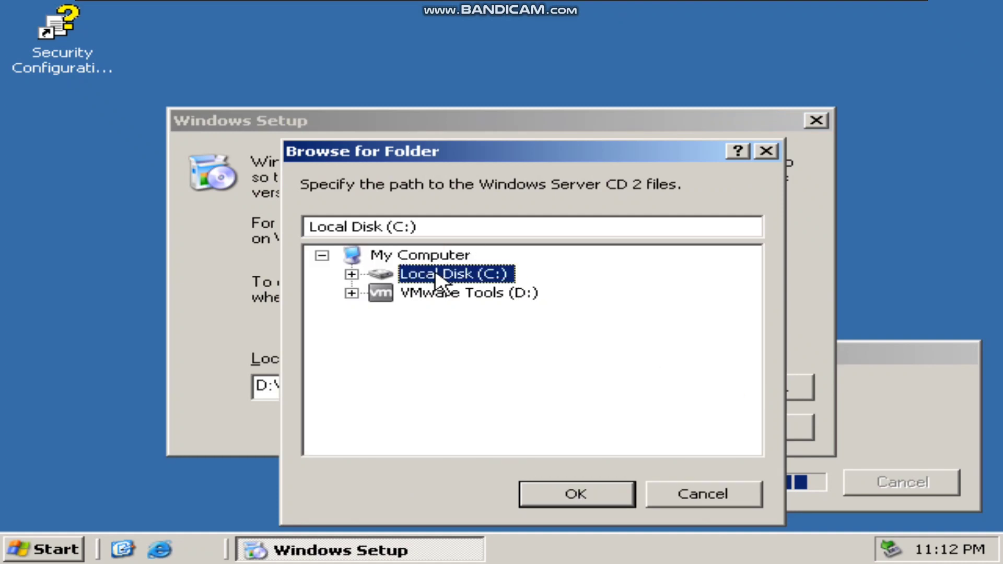
click(453, 295)
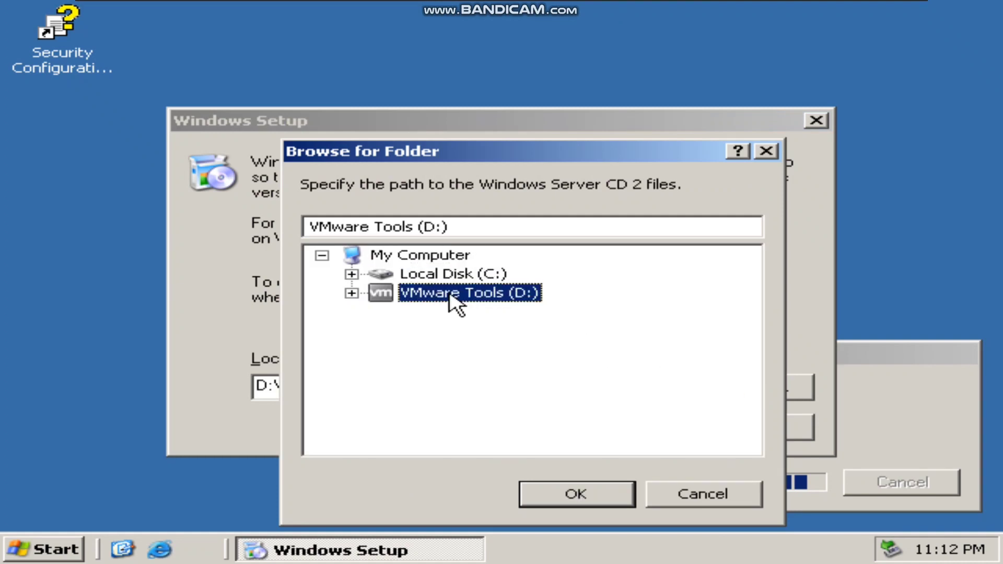
click(702, 491)
Step: Cancel the remaining CD 2 setup and finish the Post-Setup Security Updates page, allowing inbound connections
click(708, 431)
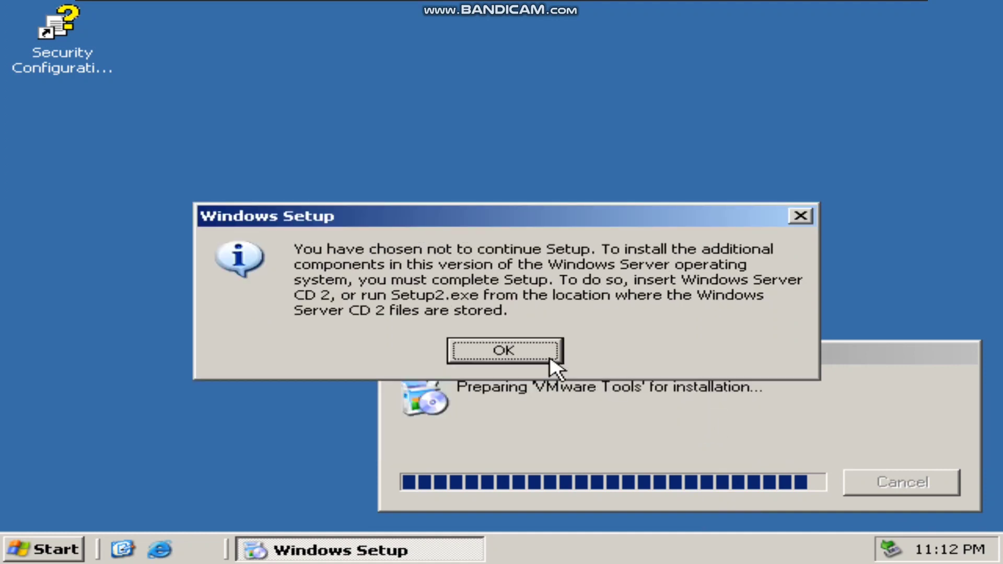
click(509, 350)
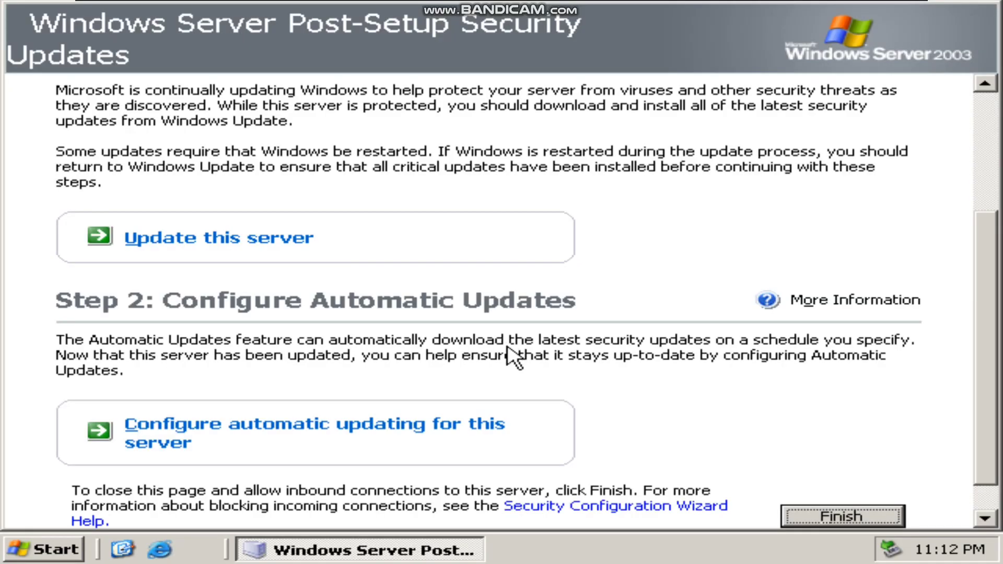
click(846, 517)
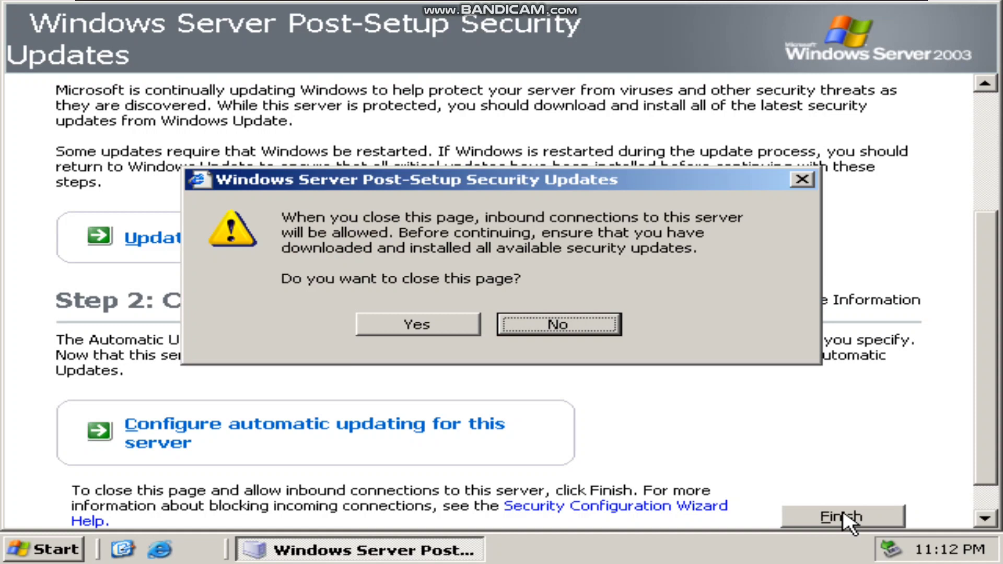
click(429, 319)
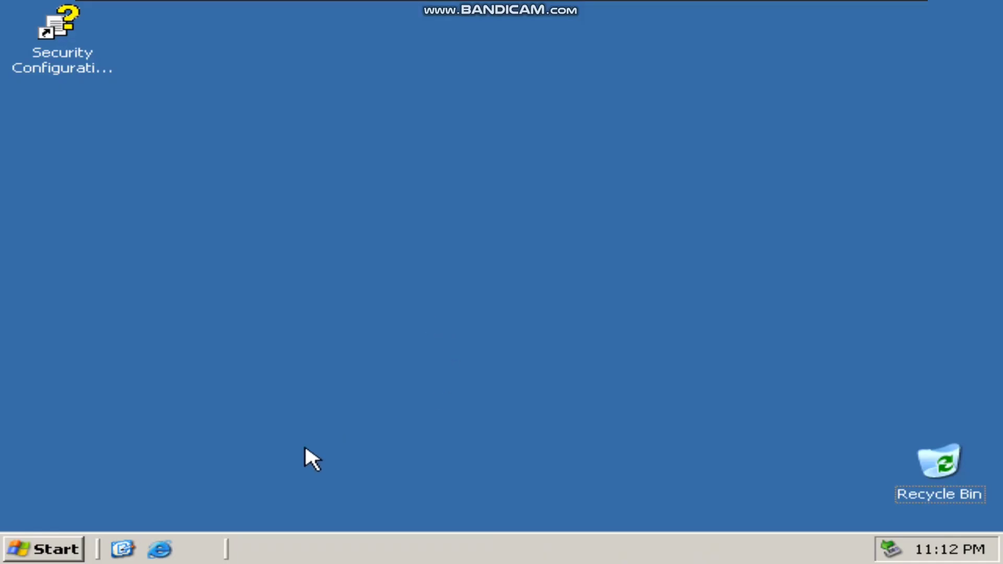
click(23, 546)
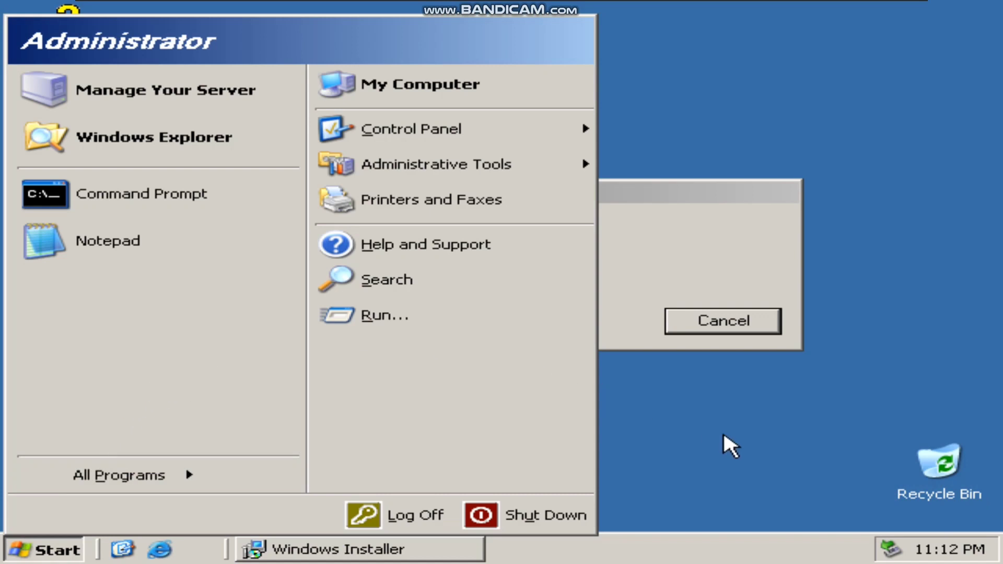
click(723, 434)
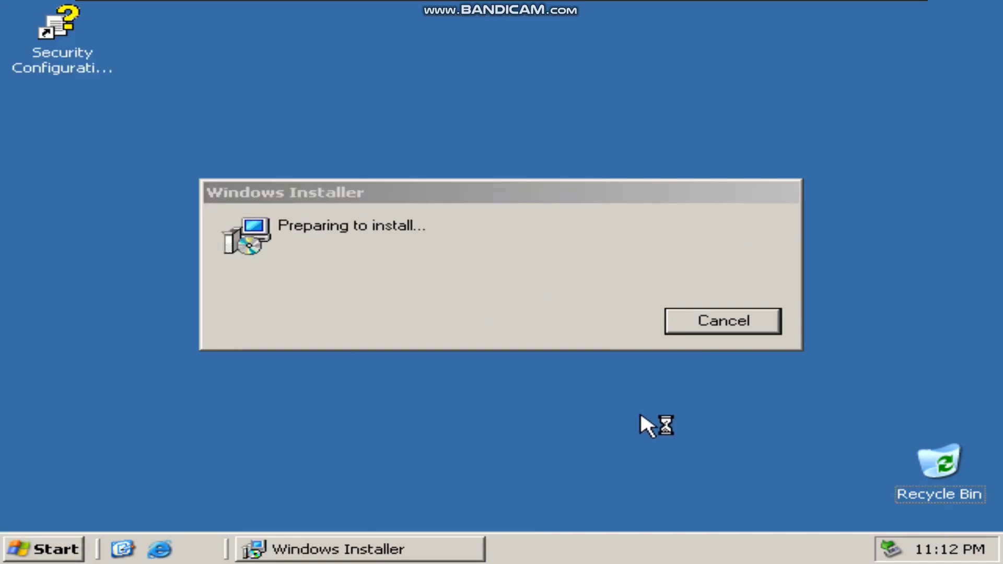
right_click(424, 438)
click(502, 425)
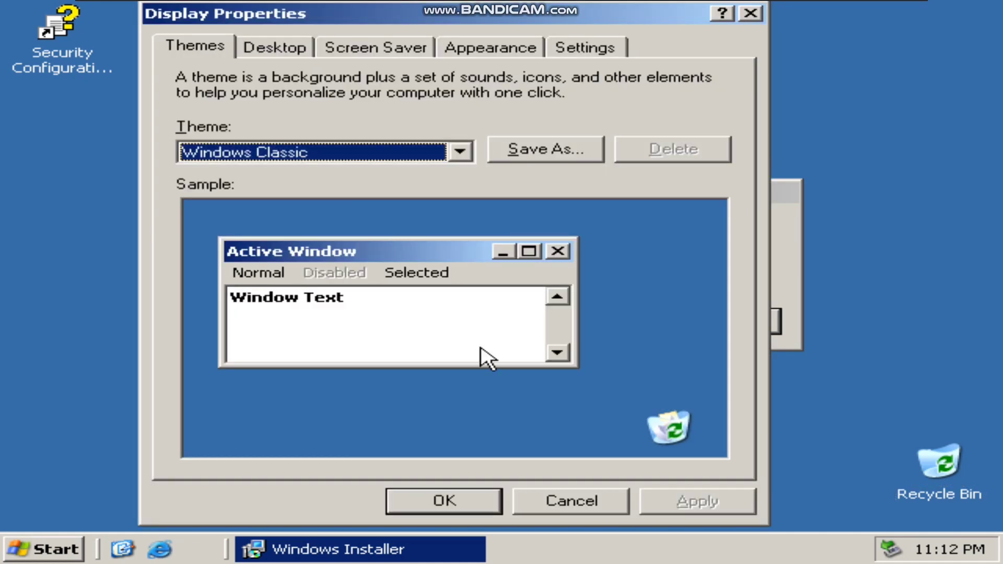
click(605, 60)
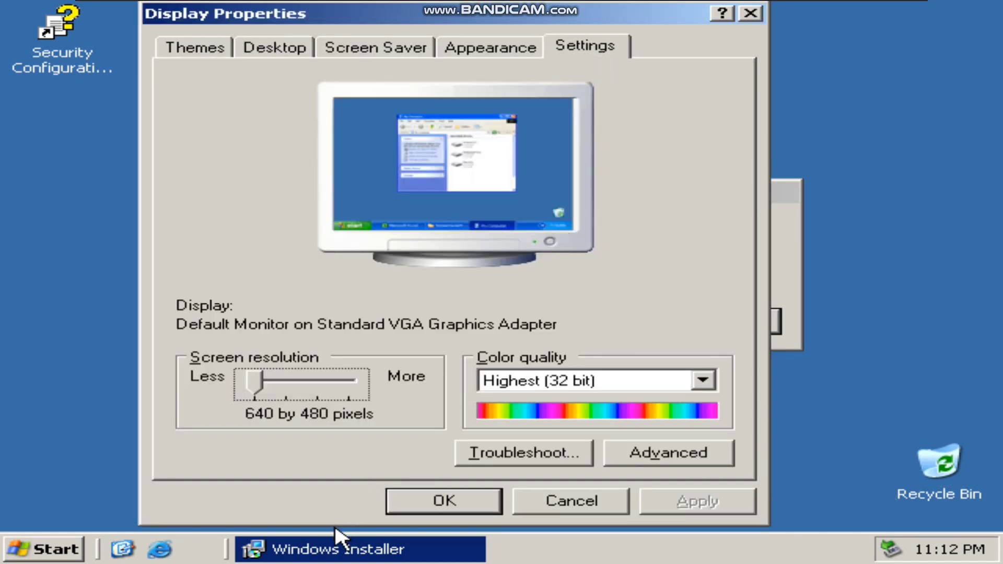
Step: Bring up the VMware Tools Setup wizard and go through its pages to start the installation
click(246, 553)
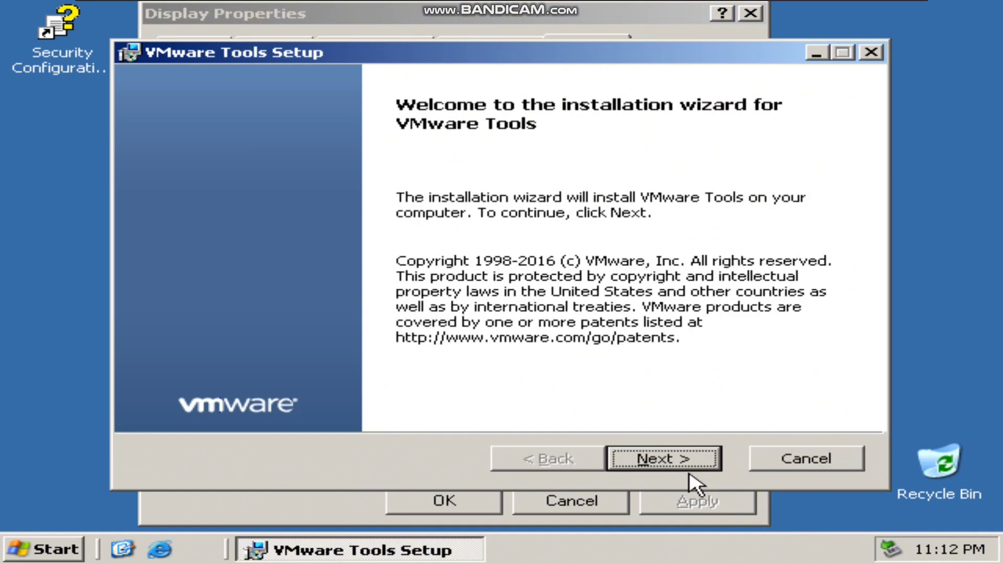
click(687, 470)
click(678, 471)
click(678, 470)
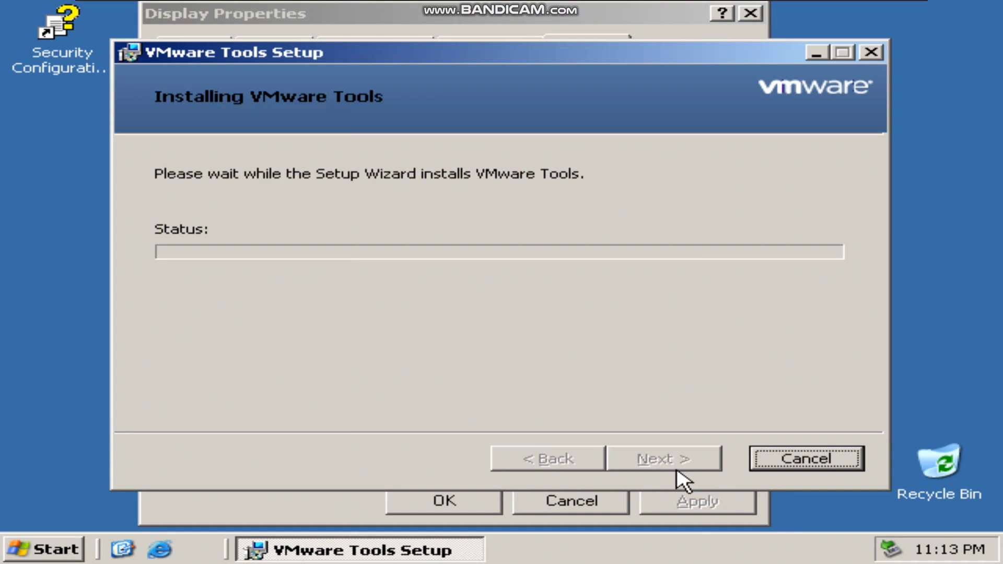
right_click(16, 551)
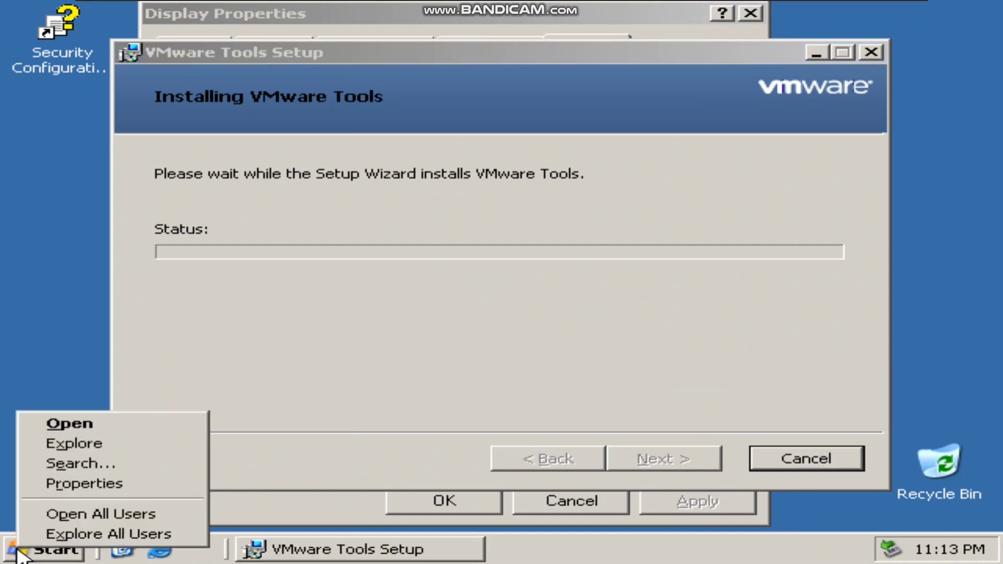
click(23, 554)
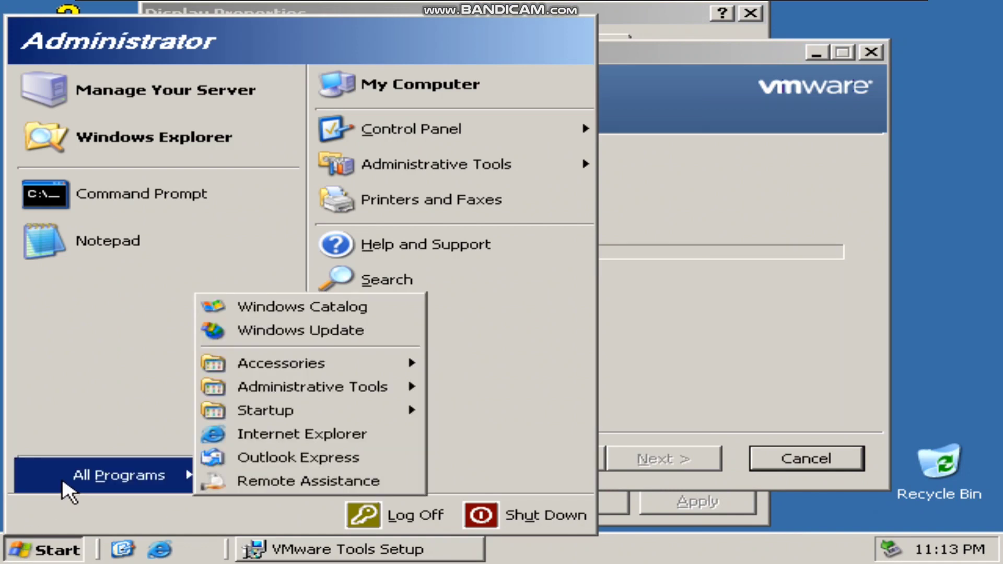
click(718, 397)
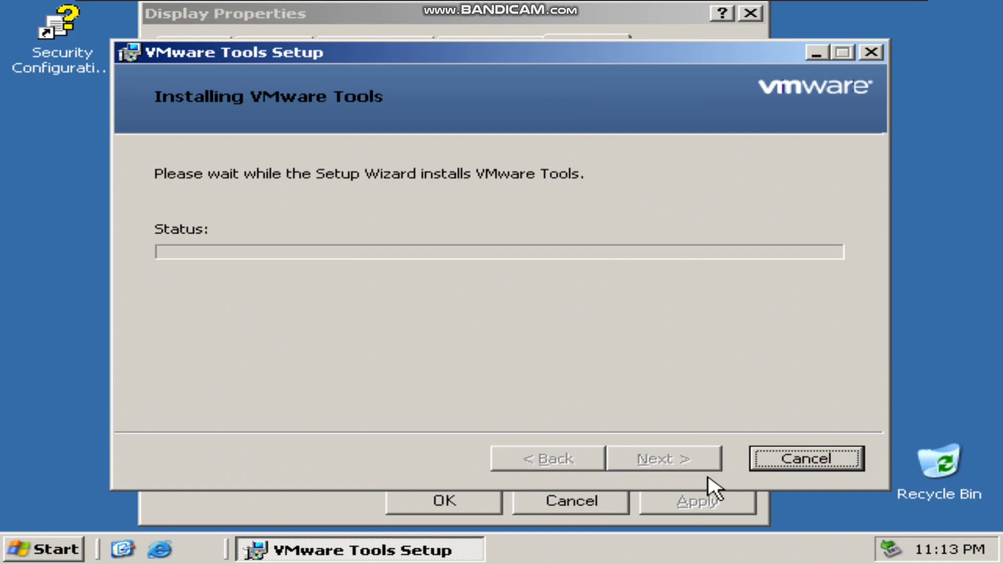
right_click(685, 543)
right_click(689, 555)
right_click(690, 555)
click(497, 401)
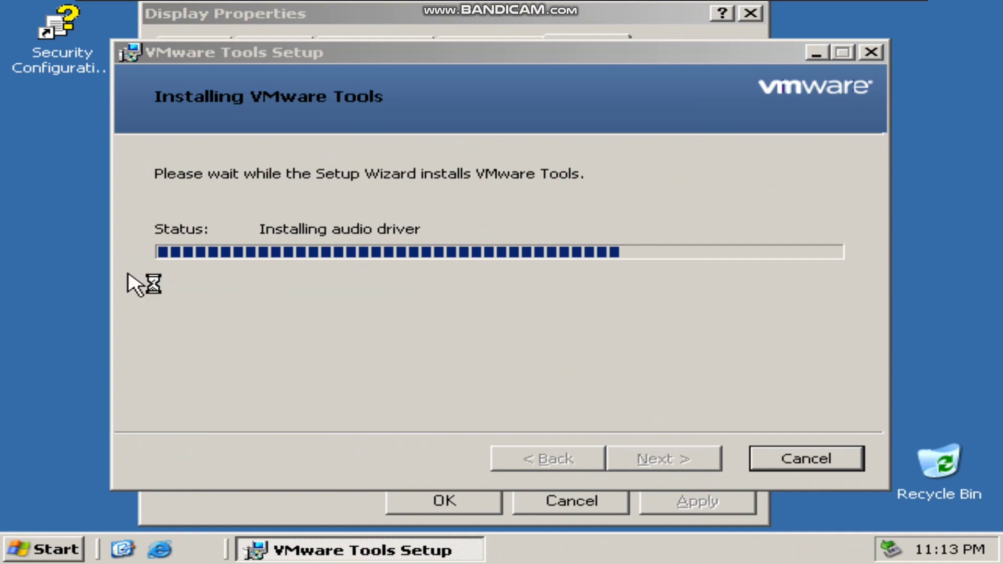
click(308, 523)
click(305, 552)
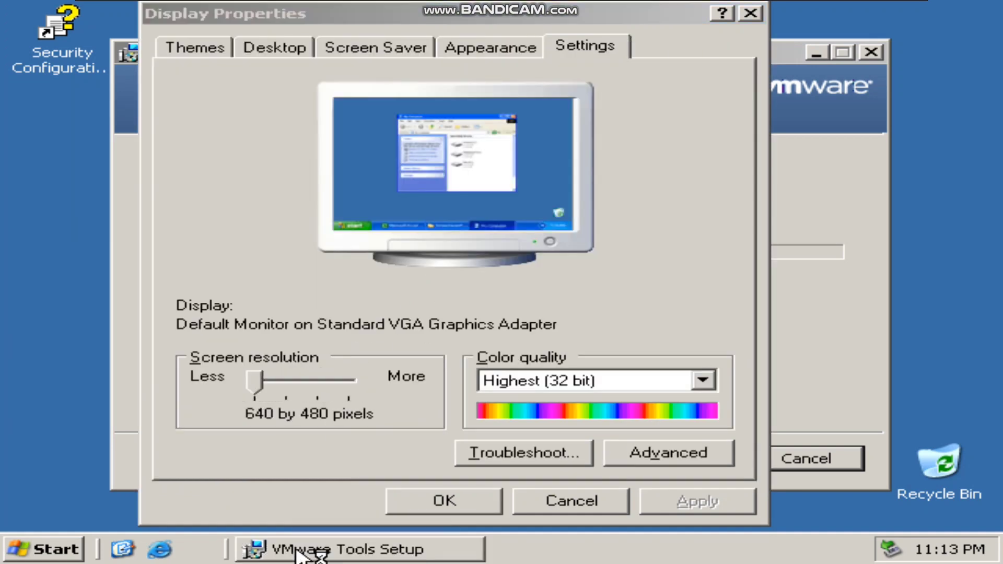
click(307, 495)
mouse_move(257, 390)
mouse_down()
mouse_move(358, 396)
mouse_move(256, 384)
mouse_up()
click(604, 500)
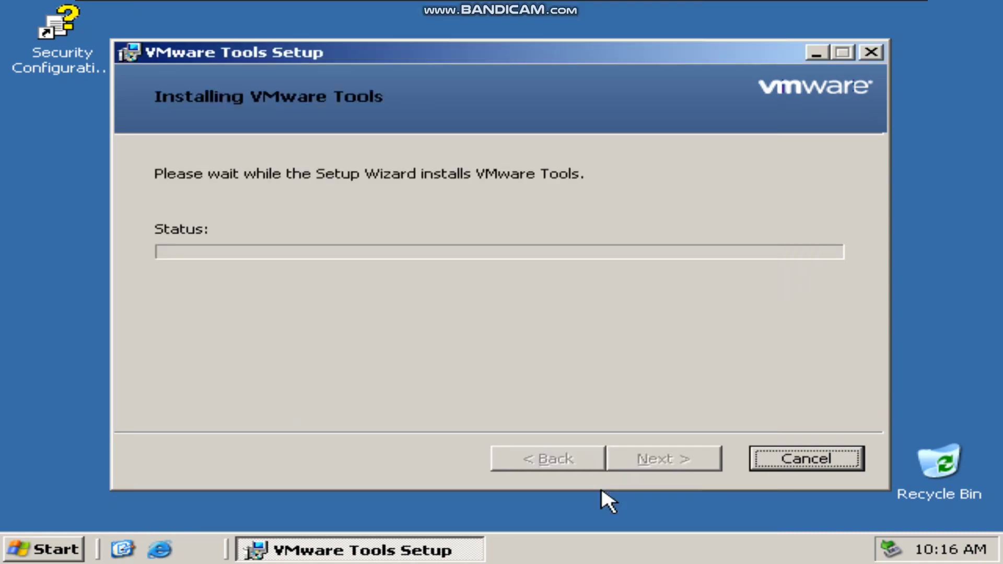
Step: Finish the VMware Tools setup and restart the virtual machine
click(689, 450)
click(395, 337)
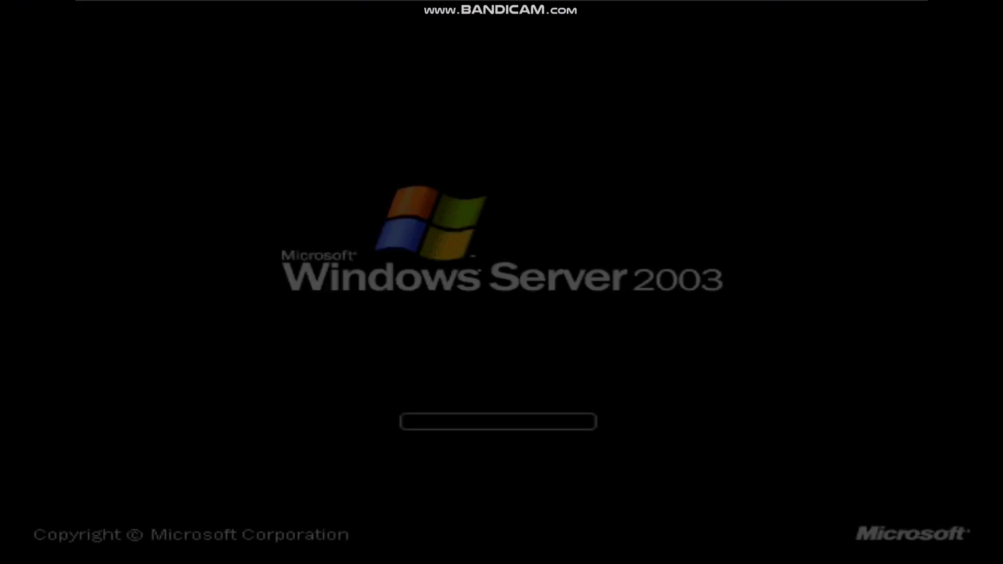
mouse_move(579, 8)
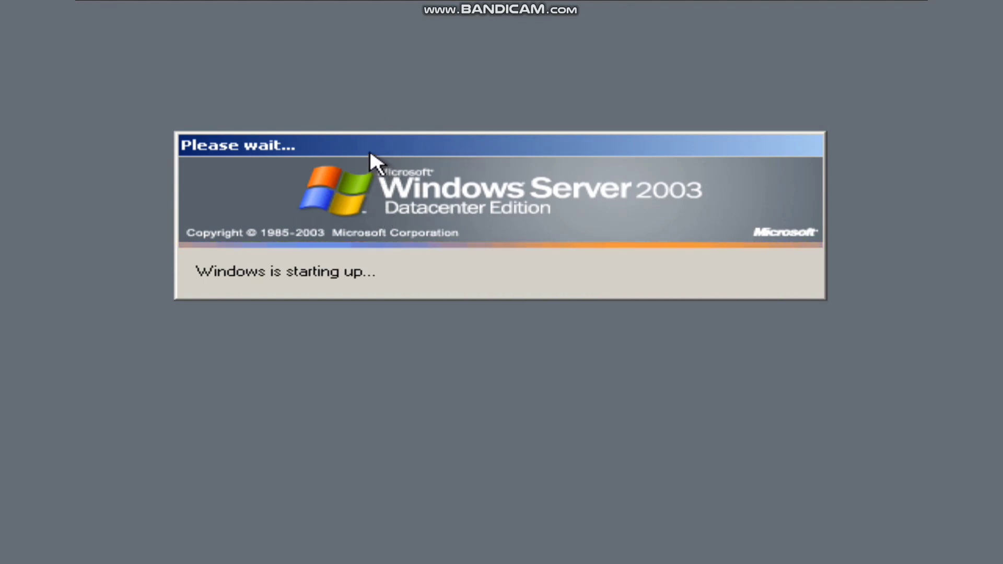
mouse_move(359, 147)
mouse_down()
mouse_move(324, 135)
mouse_move(377, 145)
mouse_up()
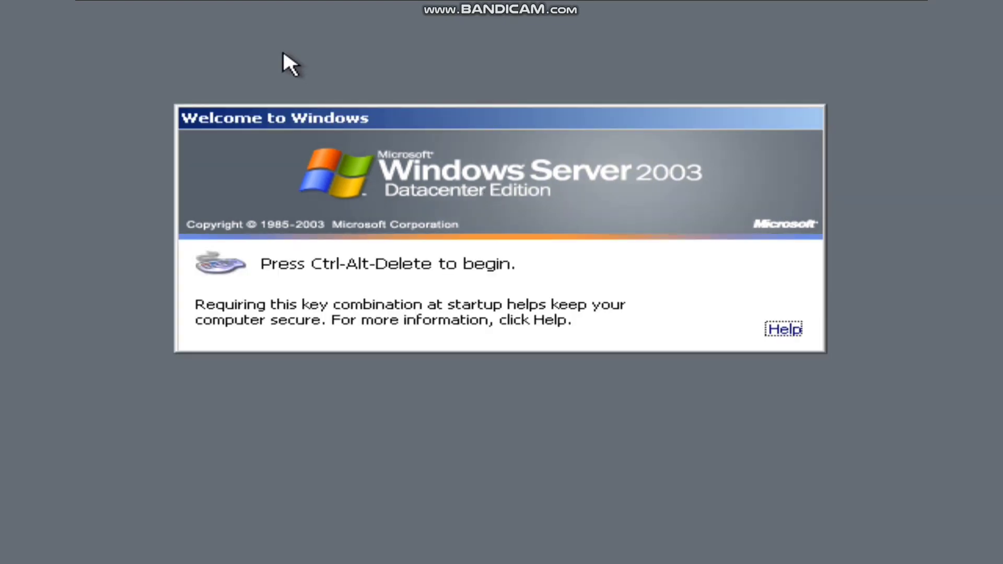
Step: Connect the smaller Windows Server 2003 R2 Datacenter ISO (CD 2) to the virtual machine's CD/DVD (IDE) drive
click(157, 6)
mouse_move(145, 67)
mouse_move(207, 82)
mouse_move(441, 84)
click(522, 94)
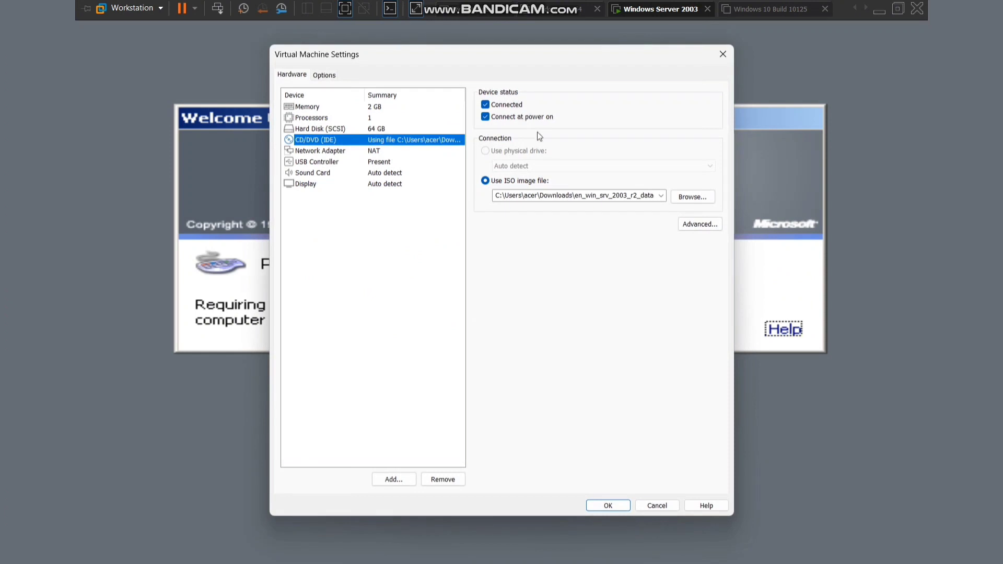
click(693, 196)
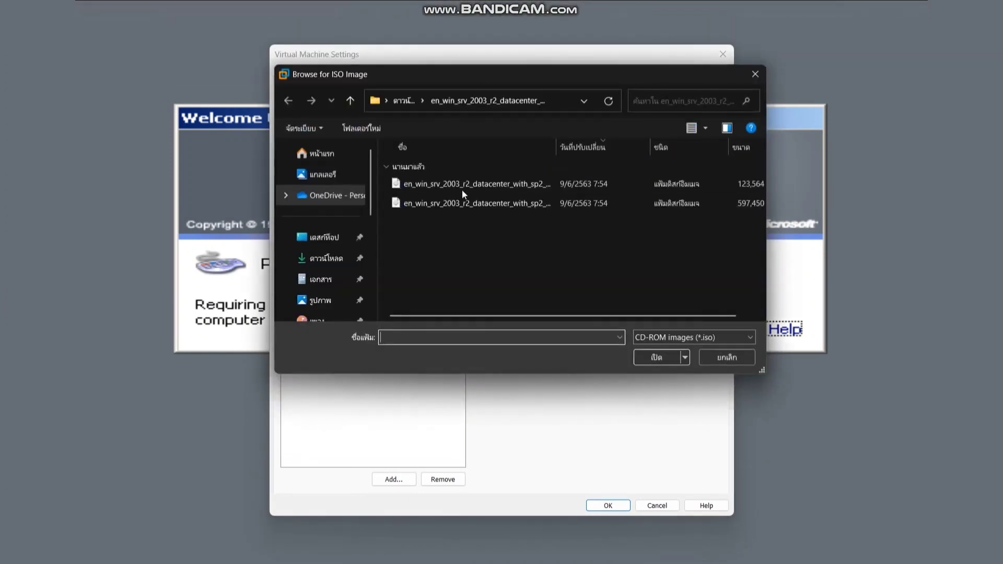
click(450, 185)
click(460, 201)
double_click(448, 185)
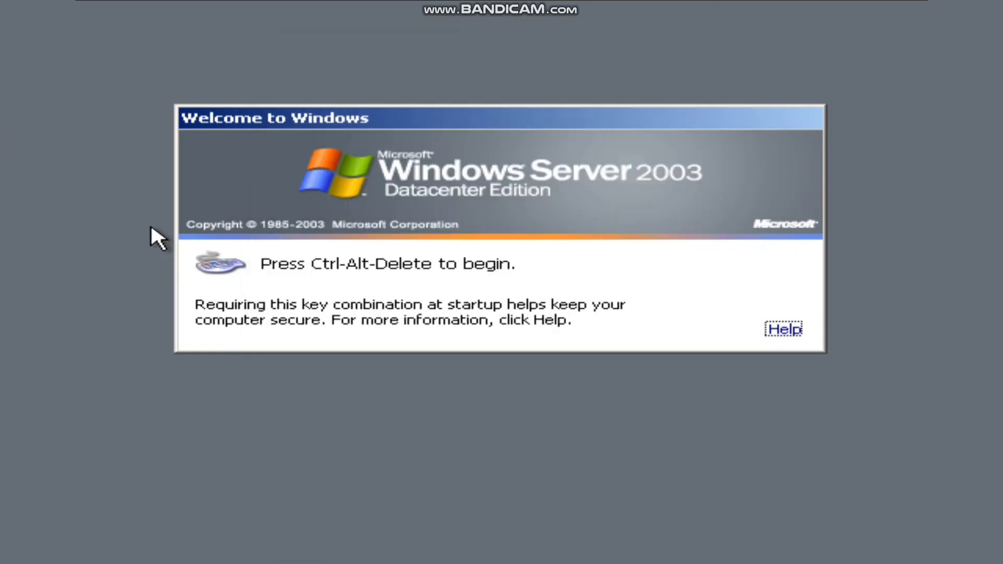
Step: Send Ctrl+Alt+Del to the virtual machine and log on to Windows as Administrator
mouse_move(190, 2)
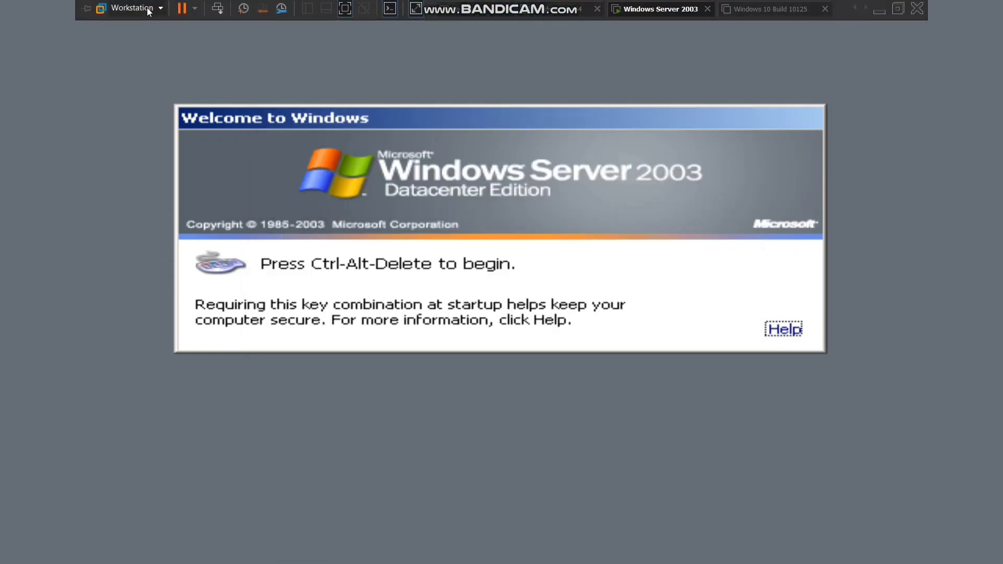
click(148, 9)
mouse_move(137, 66)
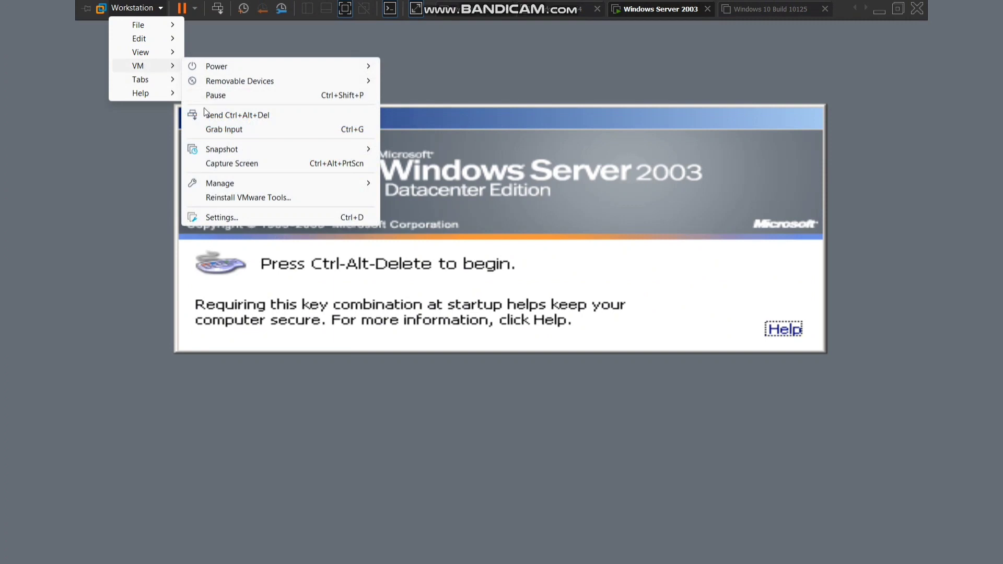
click(245, 115)
click(520, 345)
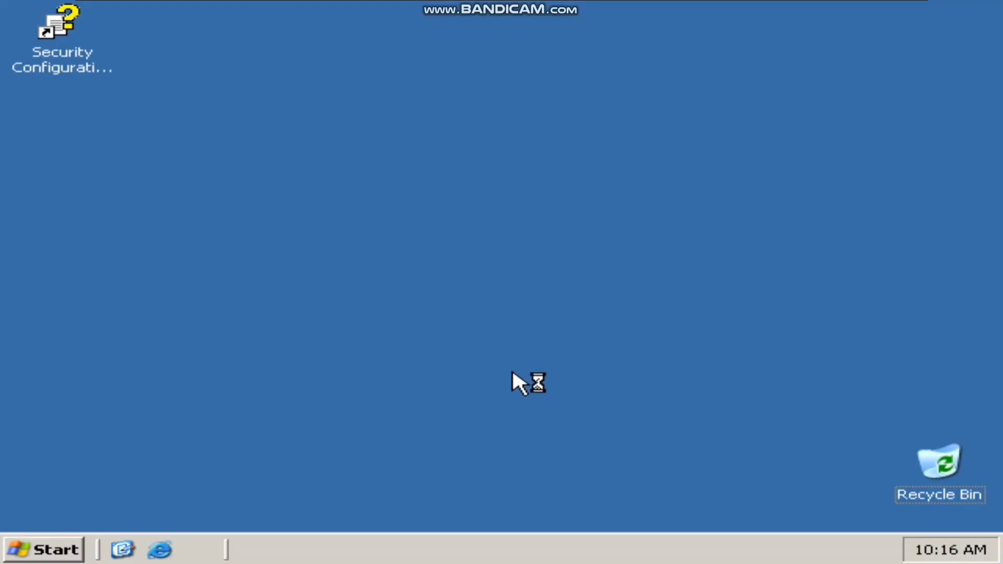
Step: Open the CR0DCD2_EN (D:) CD drive from My Computer, dismiss what it starts and close the window
click(27, 546)
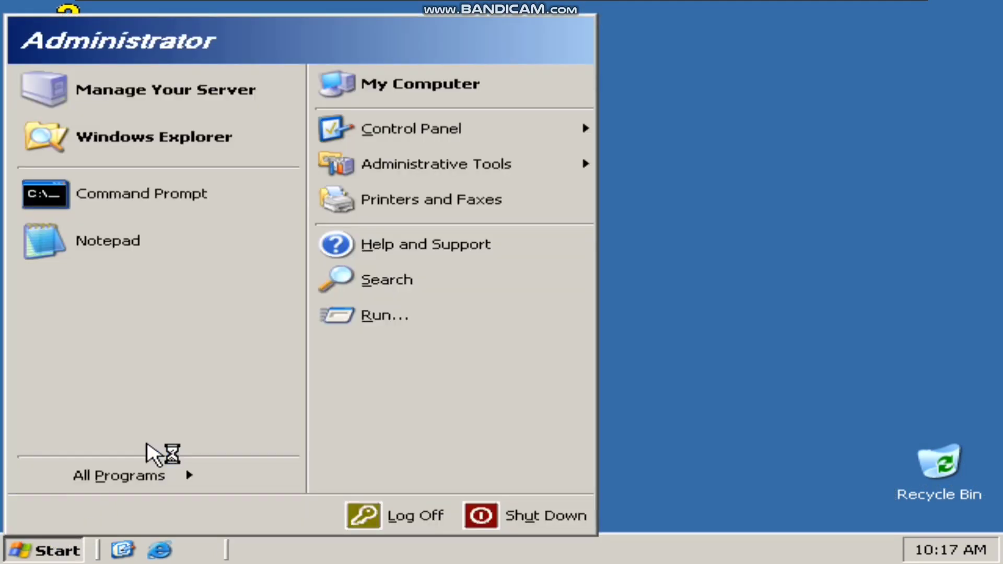
click(382, 88)
click(157, 249)
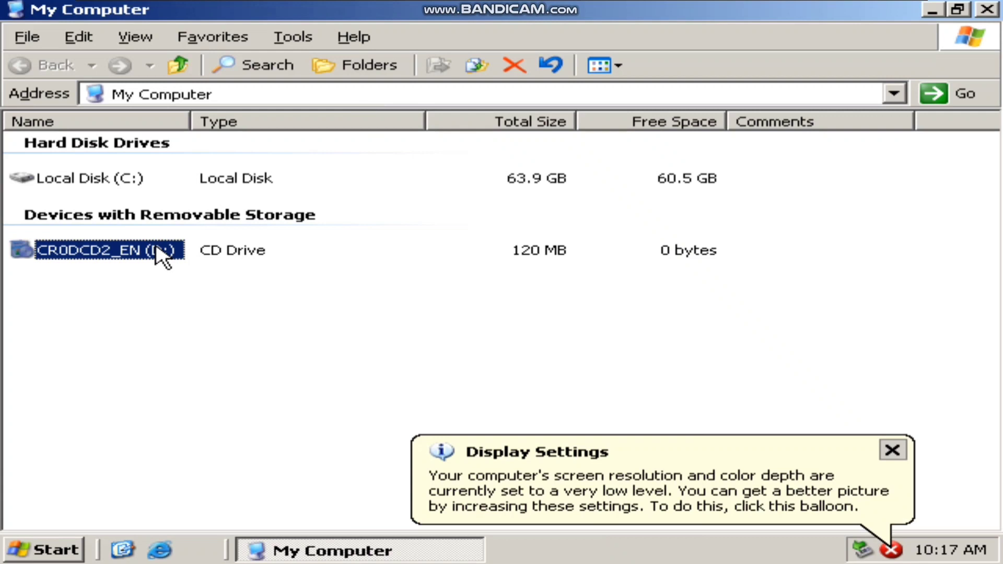
double_click(162, 255)
click(84, 475)
click(982, 7)
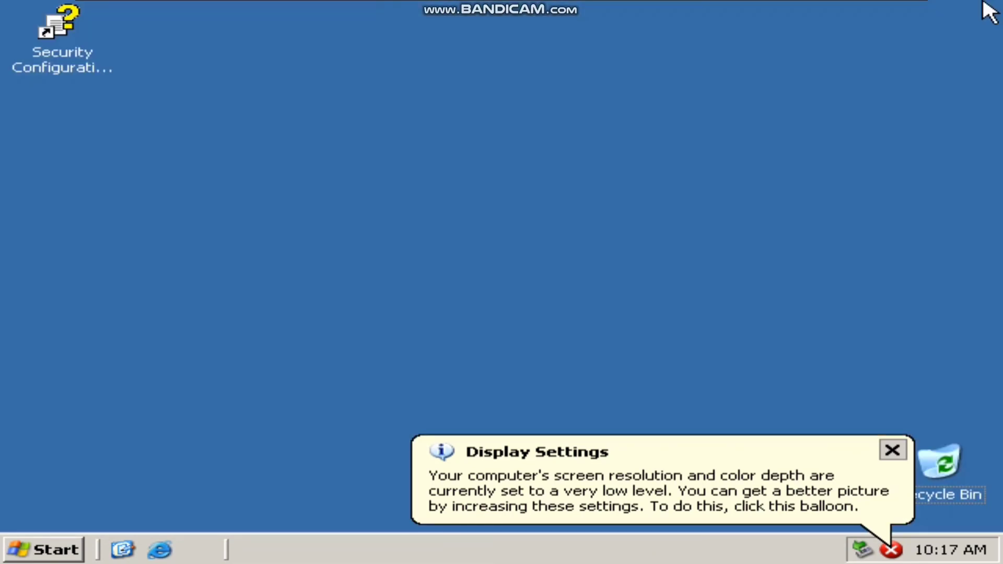
Step: Let Windows adjust the low screen resolution automatically from the Display Settings notification
right_click(610, 213)
click(601, 495)
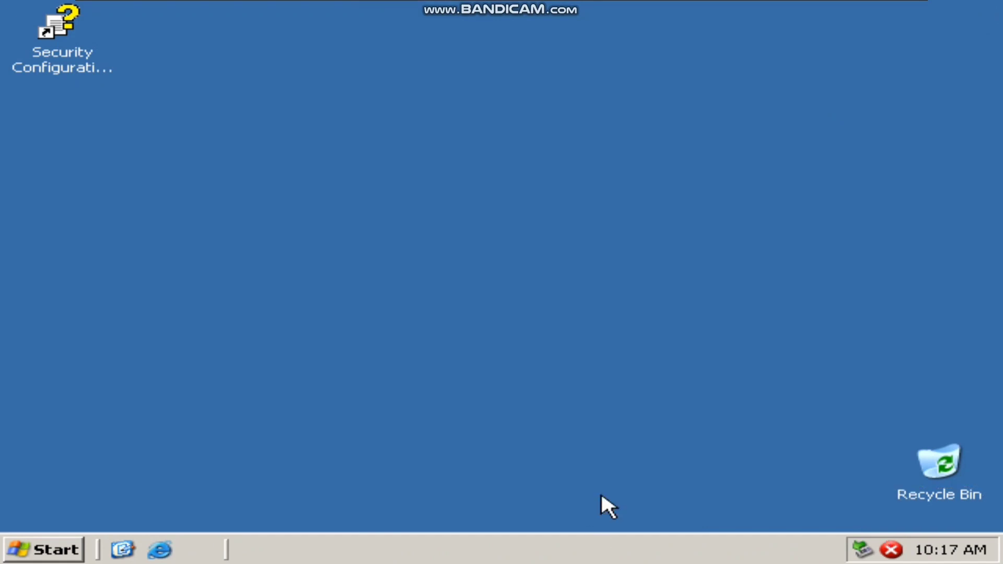
click(538, 316)
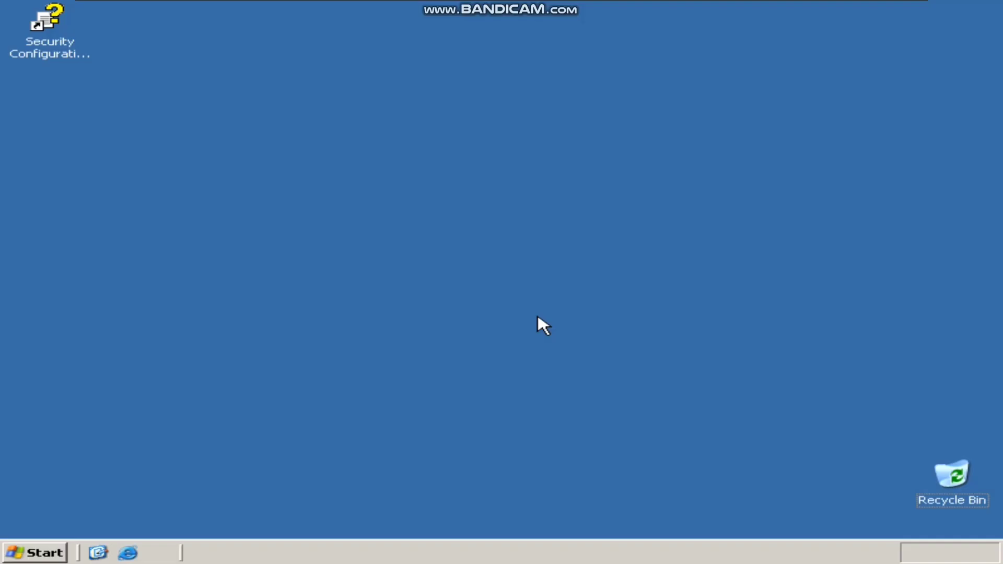
click(301, 140)
key(super)
Step: Set the screen resolution to 1920 by 1080 pixels in Display Properties and keep the new settings
right_click(703, 313)
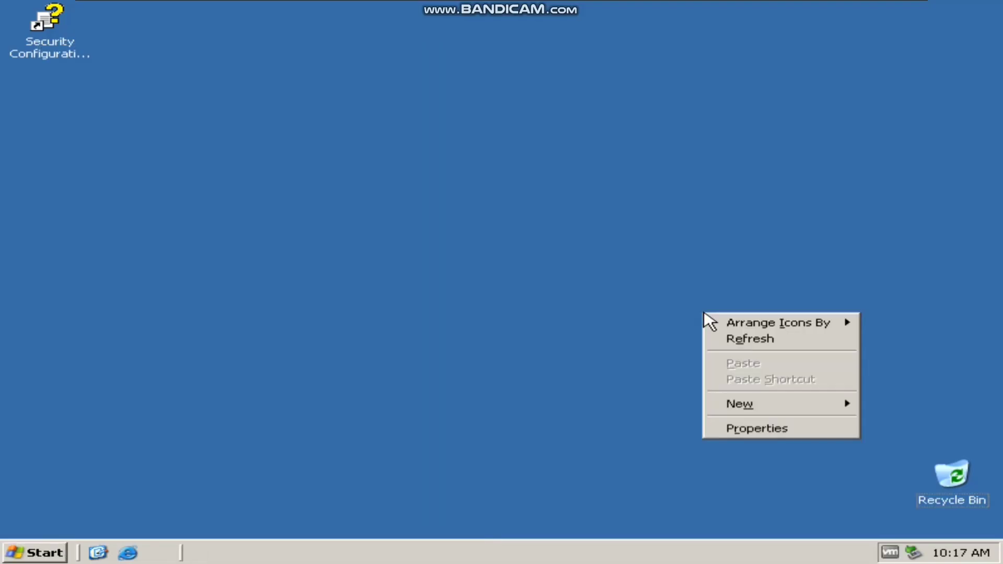
click(731, 424)
click(482, 140)
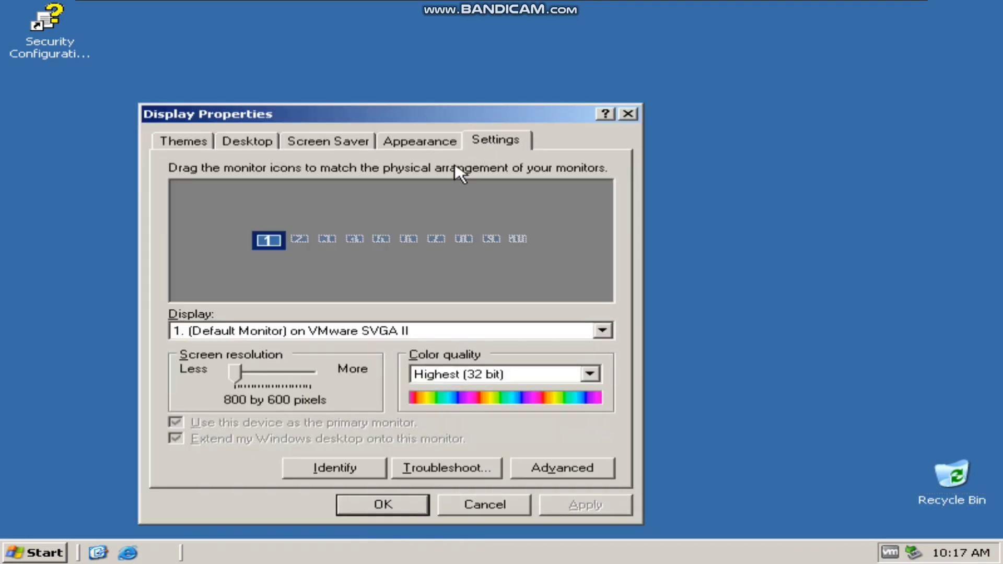
drag(240, 367, 281, 368)
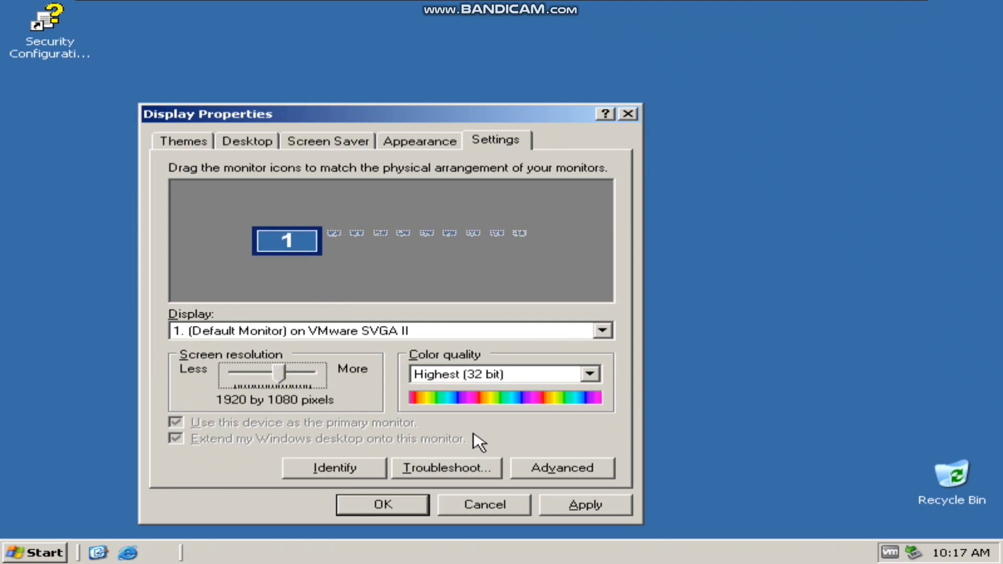
click(561, 500)
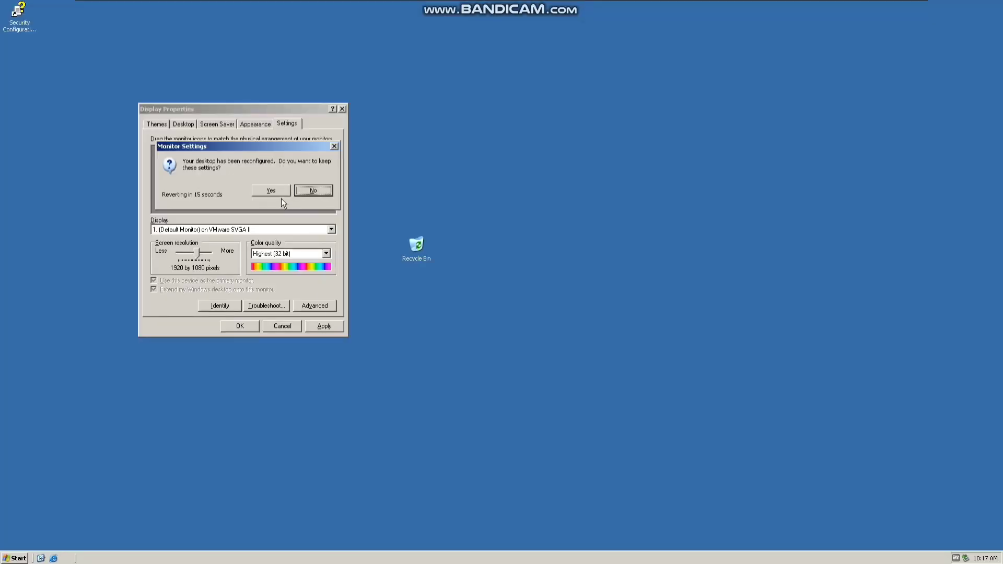
click(273, 193)
click(251, 124)
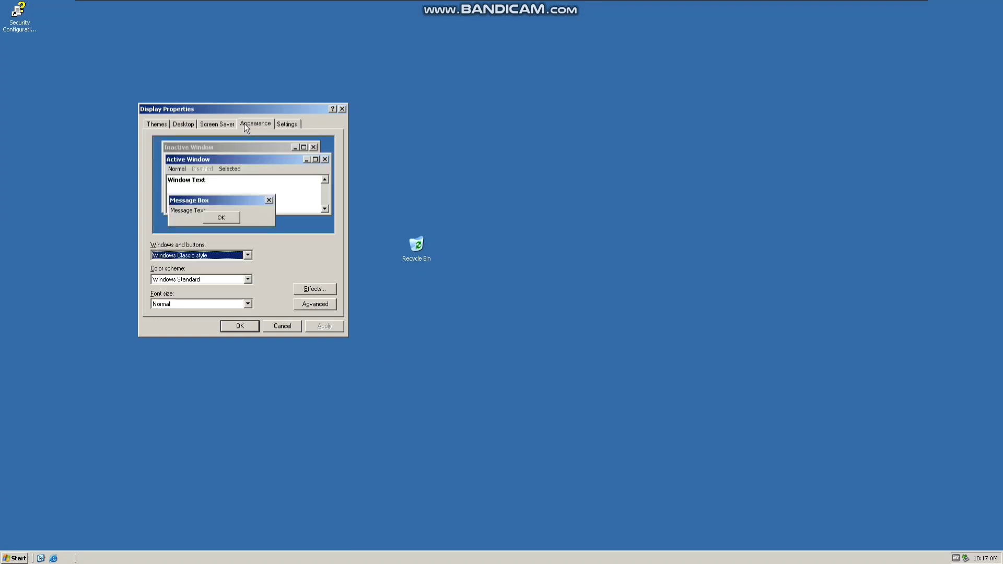
click(227, 124)
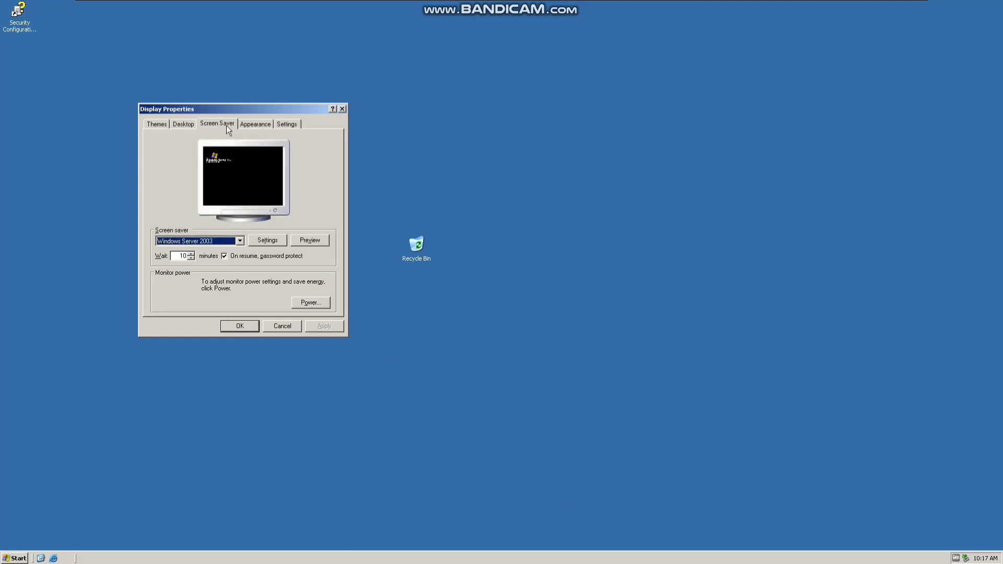
click(287, 125)
click(254, 230)
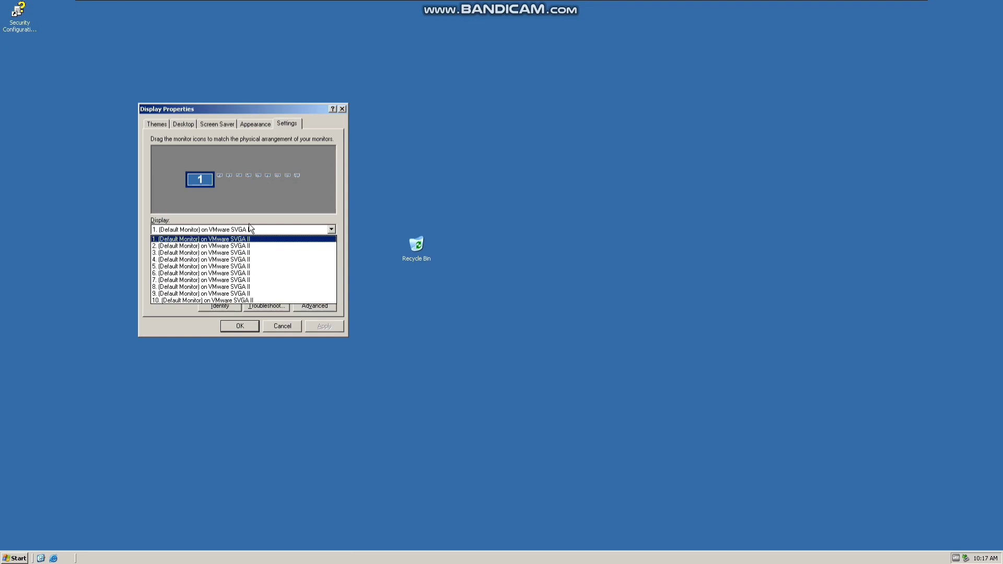
click(246, 214)
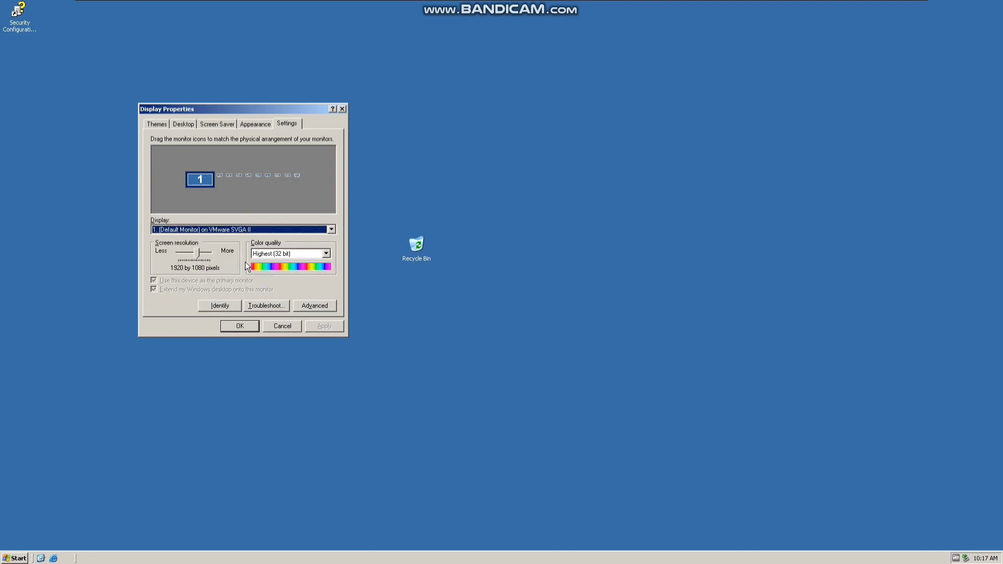
Step: Set the DPI setting to Large size (120 DPI) in the advanced display settings, apply it and restart Windows
click(312, 304)
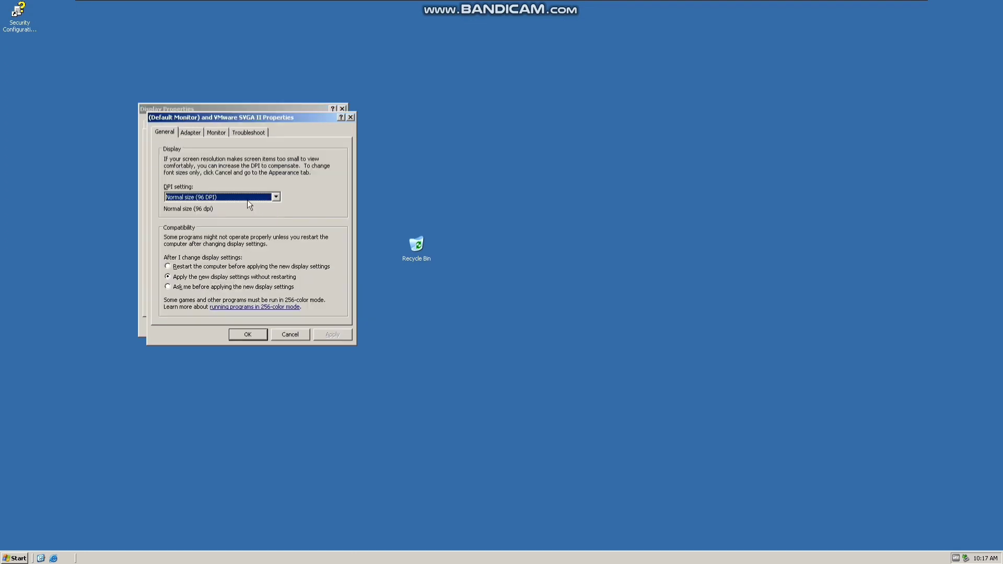
click(248, 199)
click(258, 213)
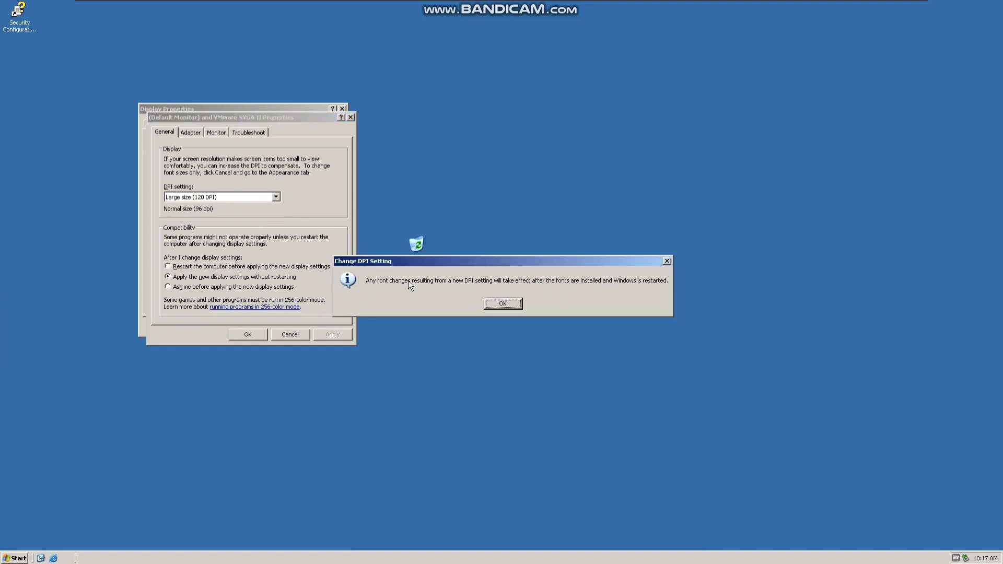
click(499, 305)
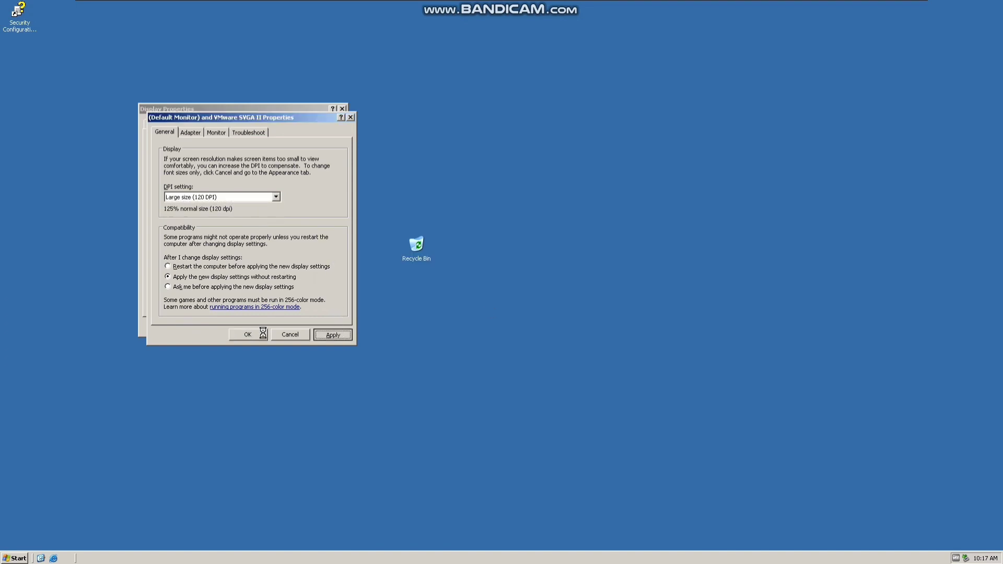
click(253, 335)
click(466, 303)
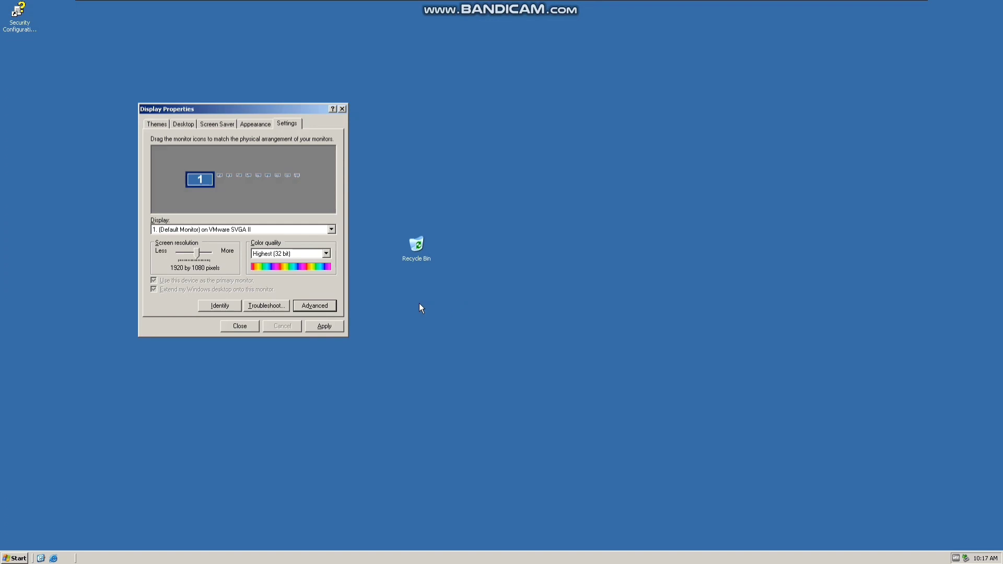
click(315, 327)
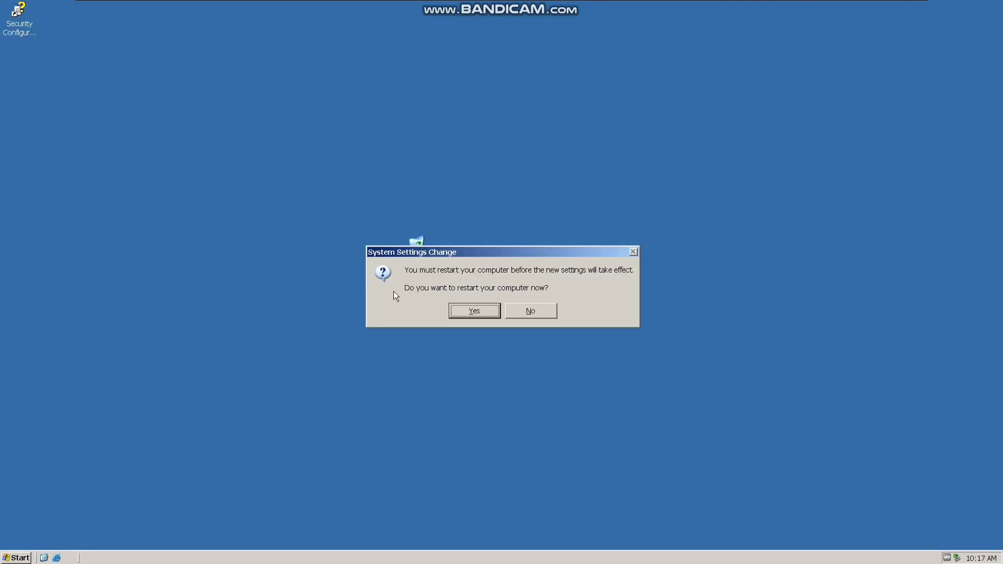
click(452, 309)
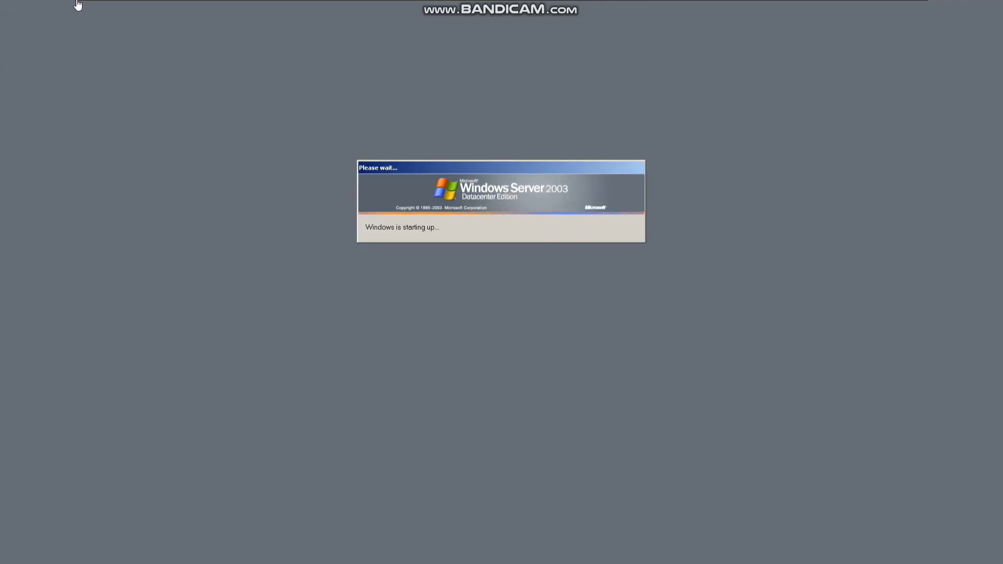
Step: Send Ctrl+Alt+Del to the virtual machine and log on to Windows after the restart
click(124, 7)
mouse_move(128, 67)
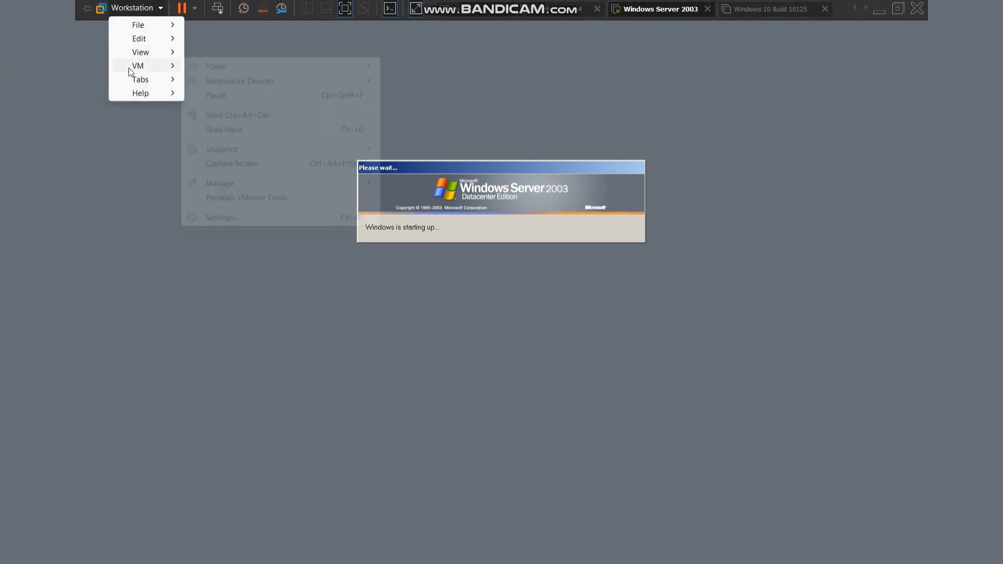
mouse_move(205, 149)
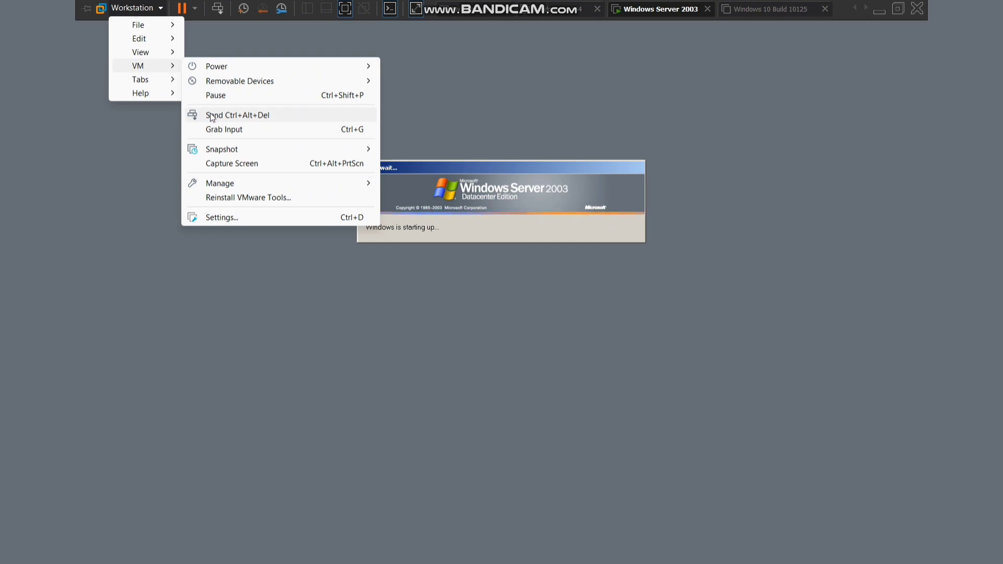
click(211, 115)
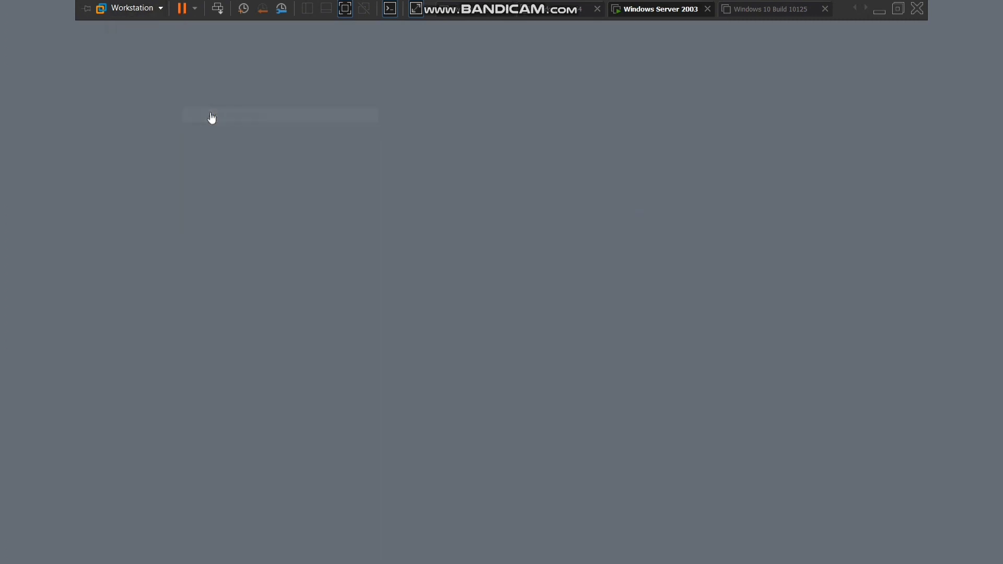
click(490, 270)
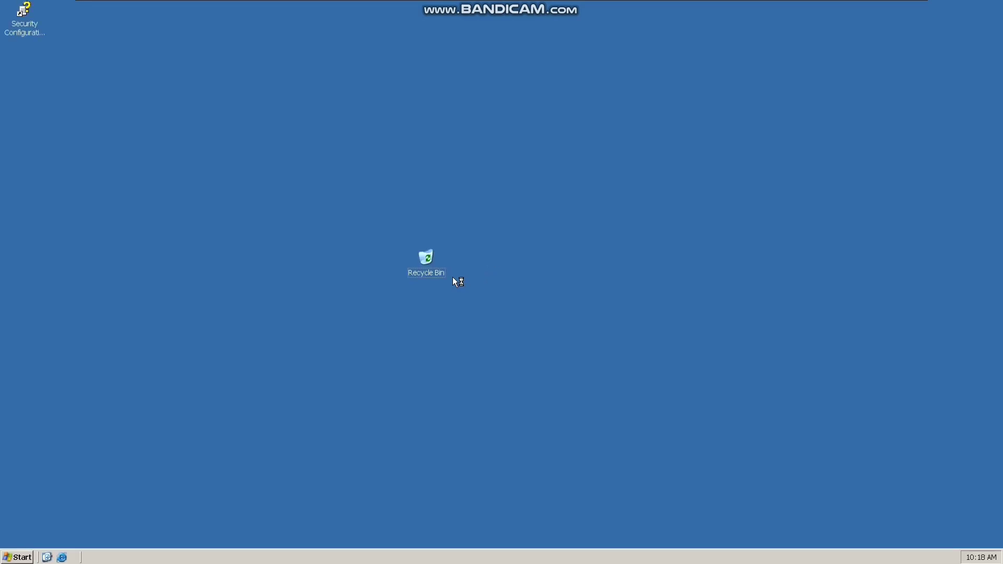
Step: Open the Settings page of Display Properties and identify the monitor on screen
right_click(149, 245)
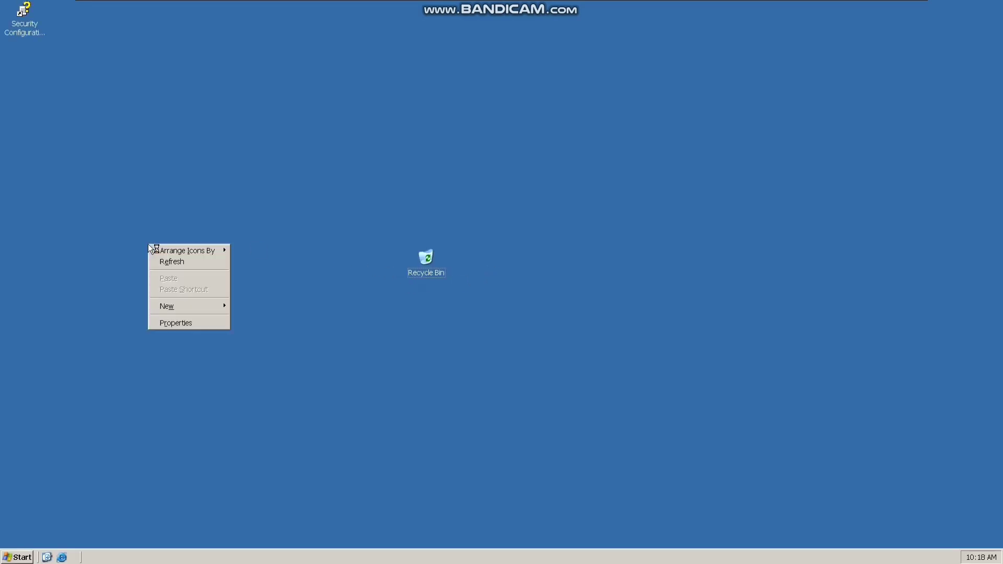
click(151, 323)
click(239, 80)
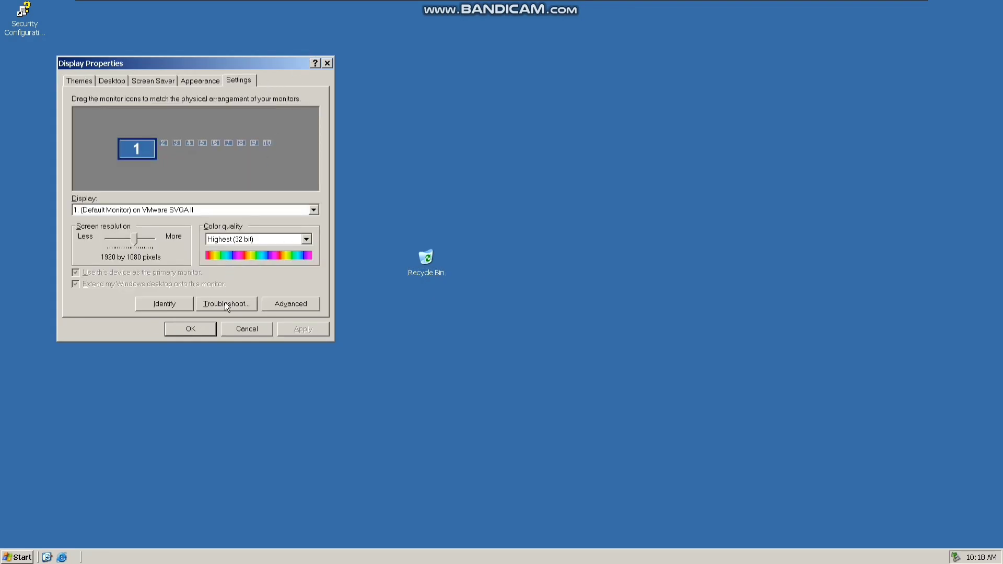
click(166, 308)
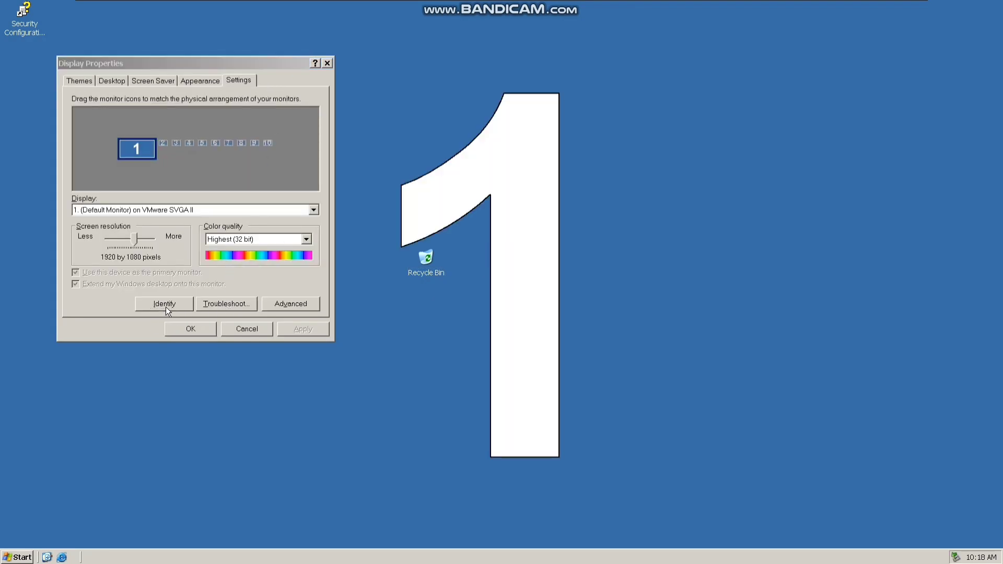
Step: Inspect the custom DPI setting in the advanced display settings, dismiss it and close Display Properties
click(265, 306)
click(181, 170)
click(161, 172)
click(162, 169)
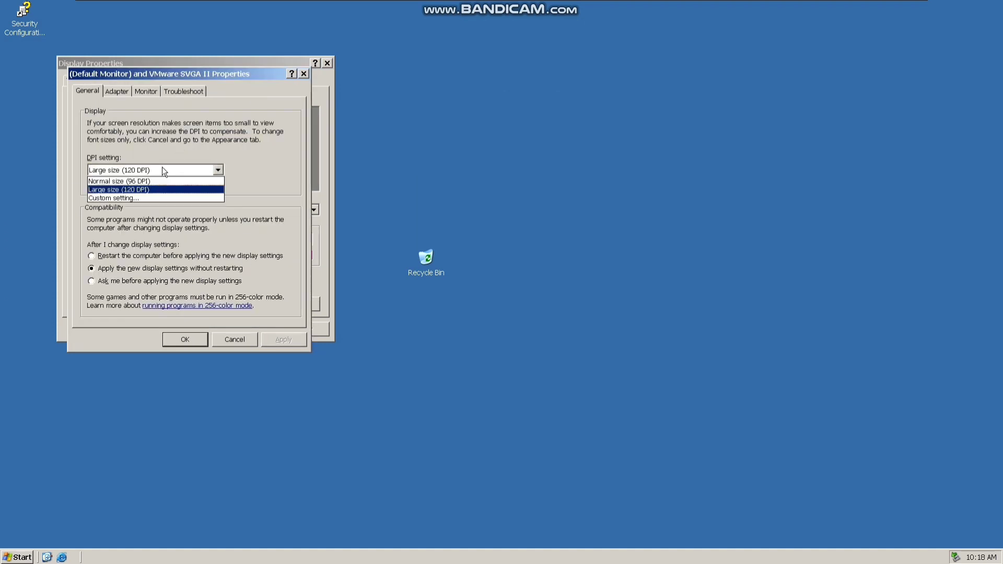
click(148, 198)
click(239, 258)
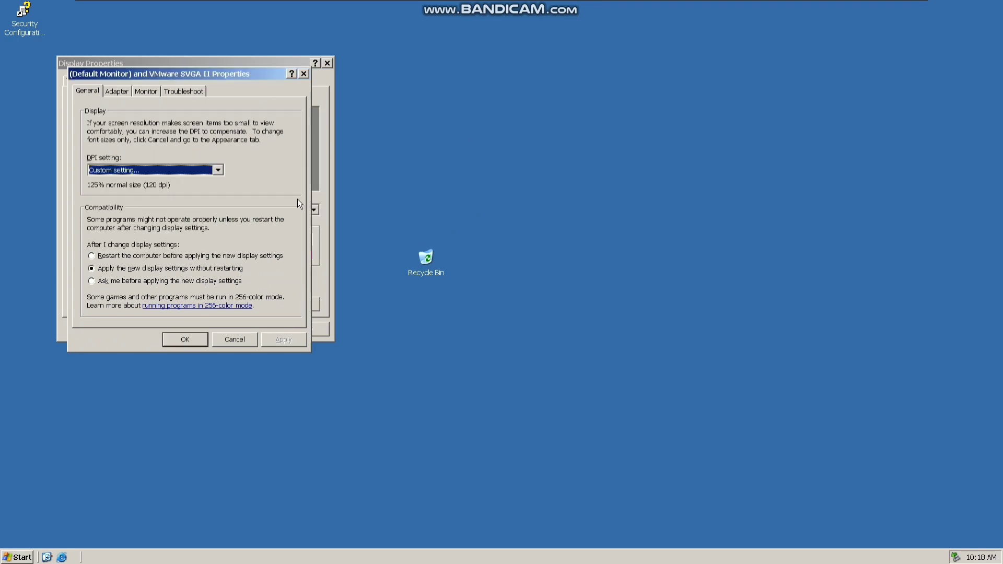
click(306, 73)
click(328, 63)
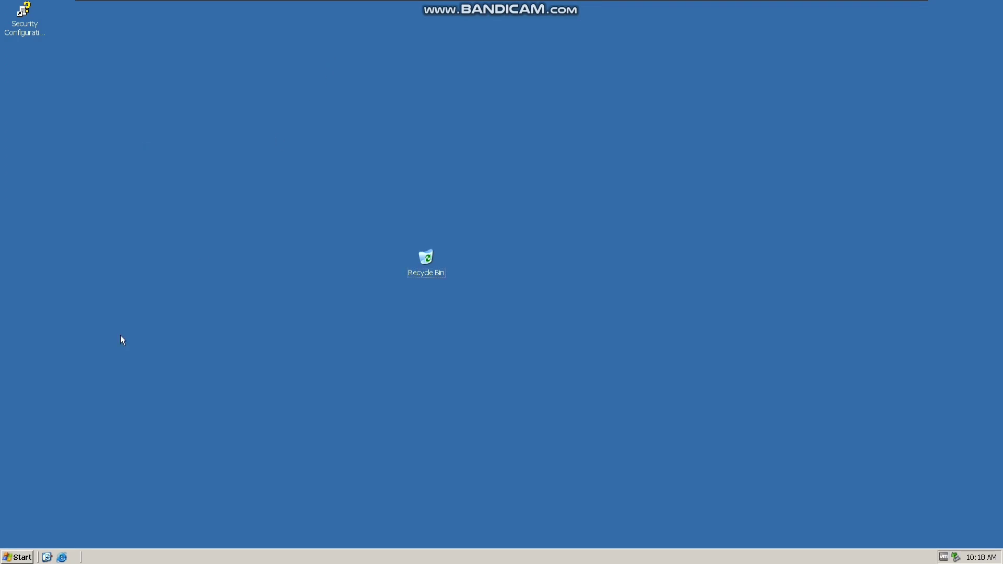
Step: Run winver to view the Windows version information, and close the About Windows dialog
key(super)
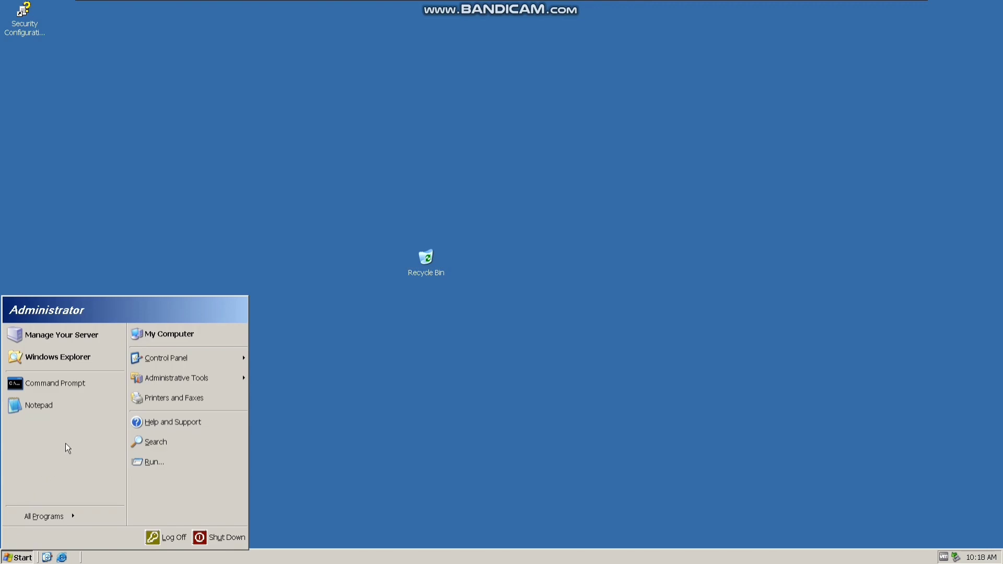
click(130, 464)
text(winver)
key(Return)
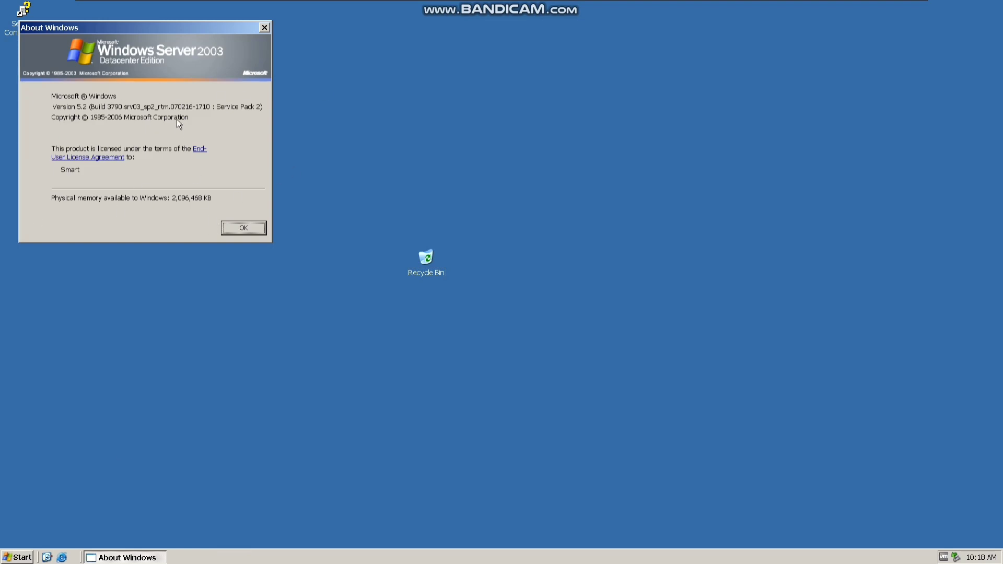
click(235, 231)
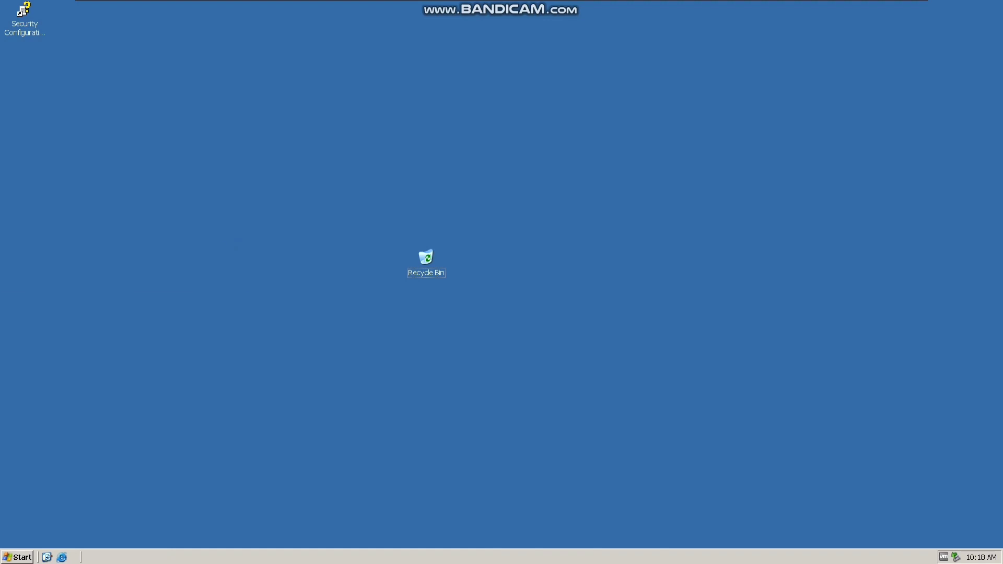
Step: Show the My Computer icon on the desktop
key(super)
right_click(150, 358)
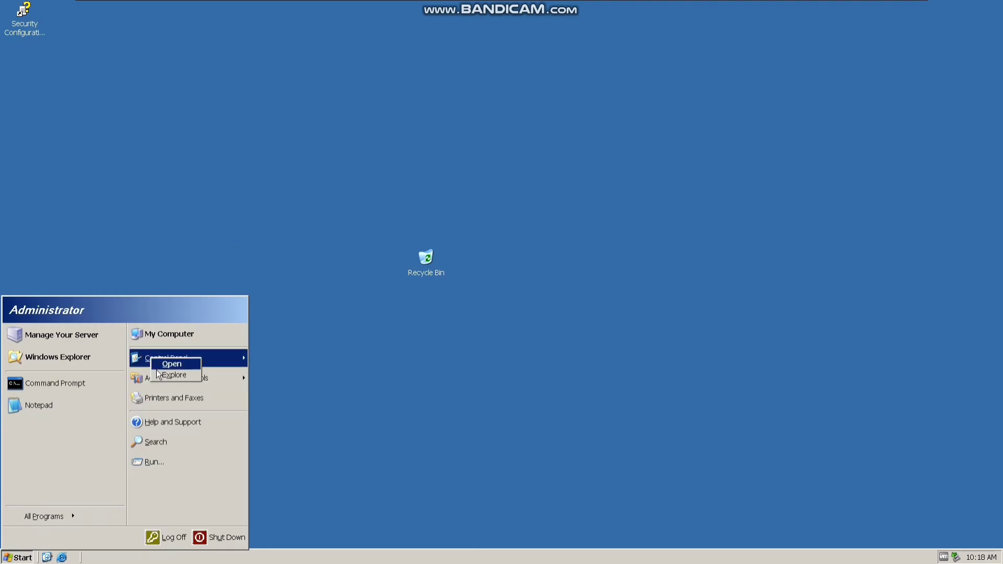
right_click(135, 339)
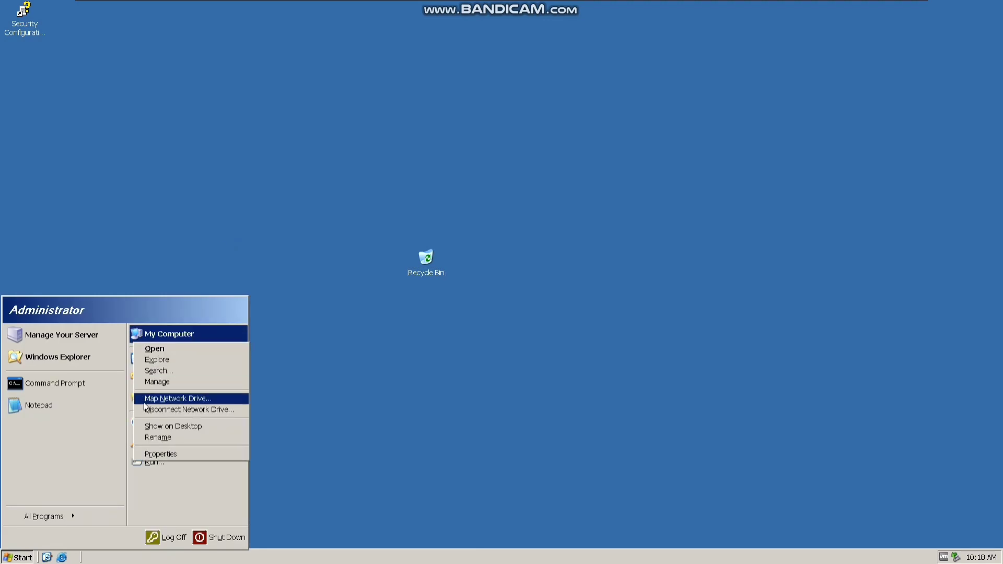
click(157, 426)
click(36, 79)
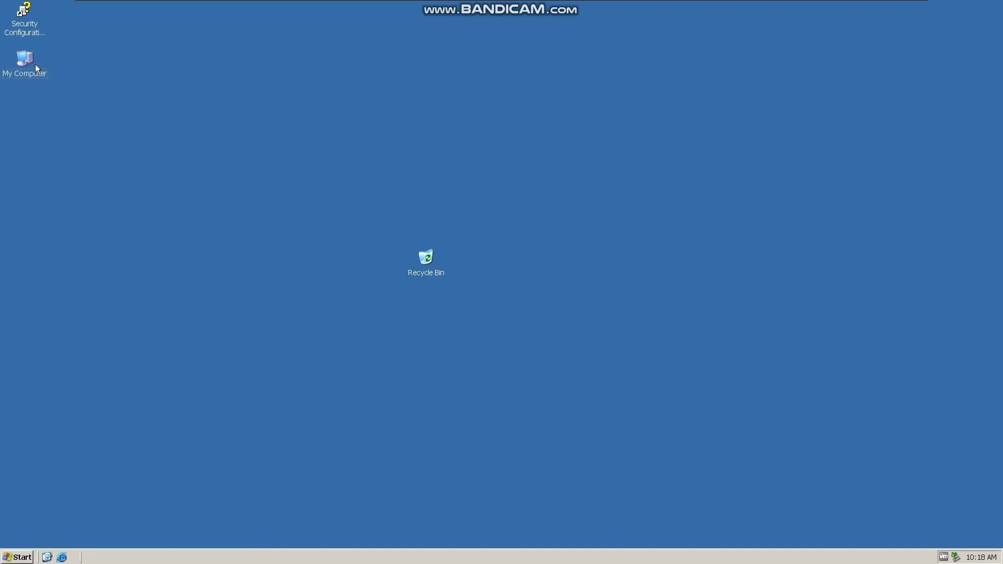
Step: Move the Security Configuration Wizard shortcut below the My Computer icon, and open and close My Computer
double_click(35, 64)
drag(25, 13, 40, 76)
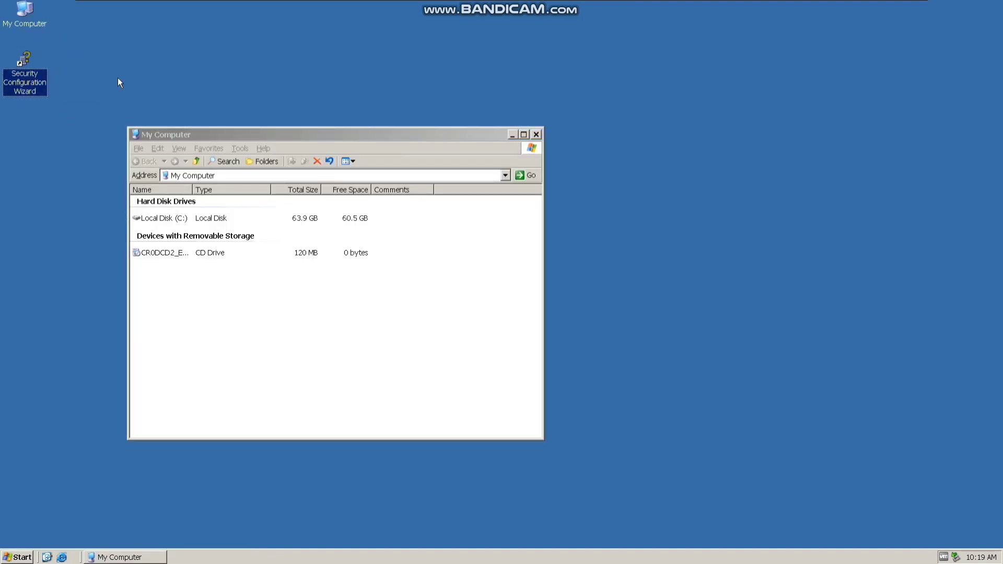
click(536, 135)
Step: Open Mouse Properties from Control Panel to view the button settings, and close it
click(18, 557)
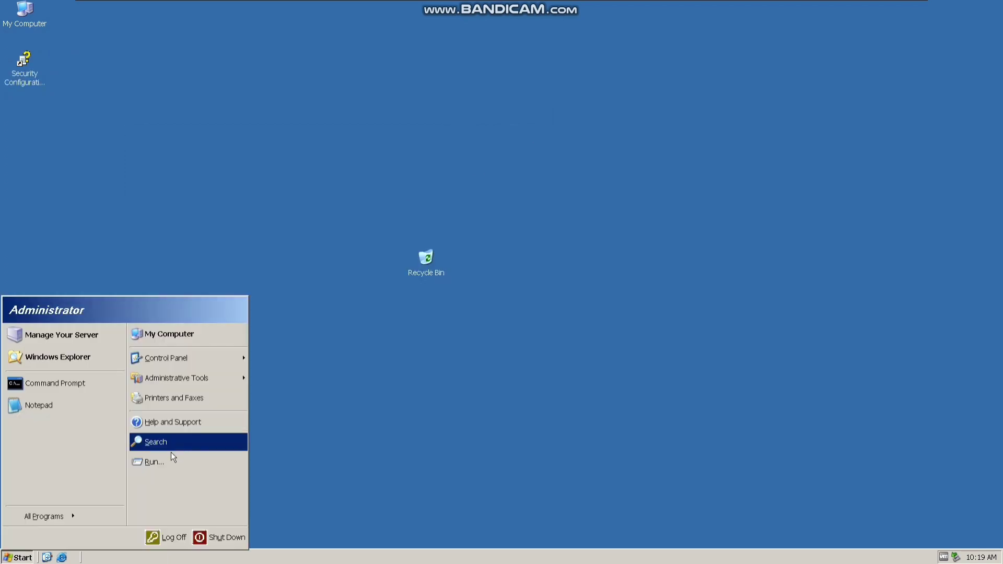
right_click(167, 363)
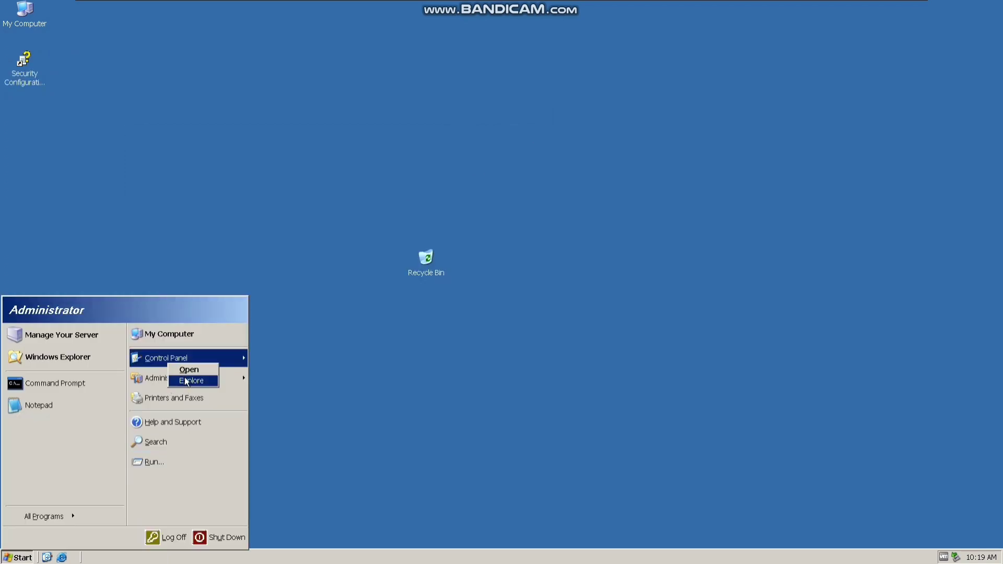
mouse_move(181, 359)
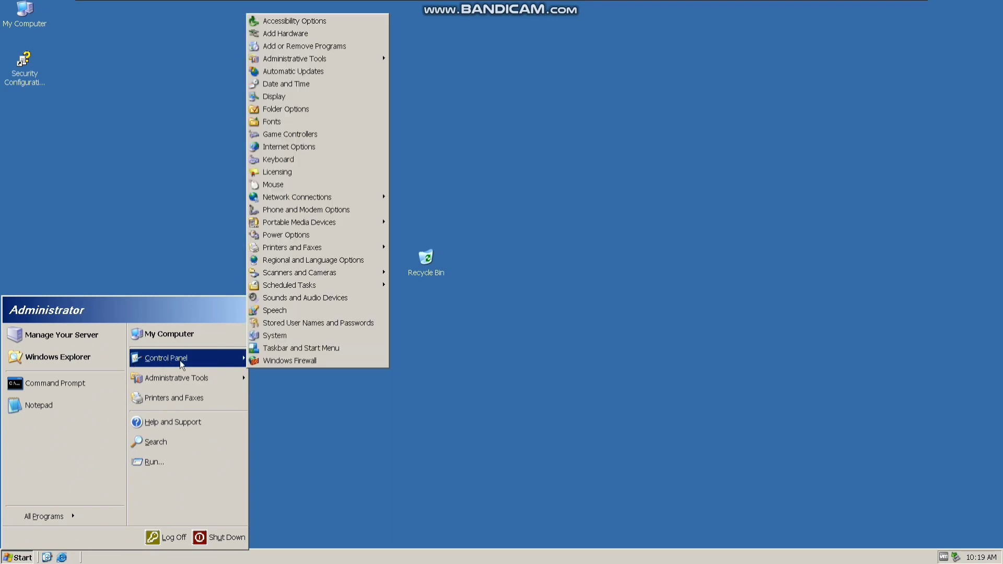
click(292, 186)
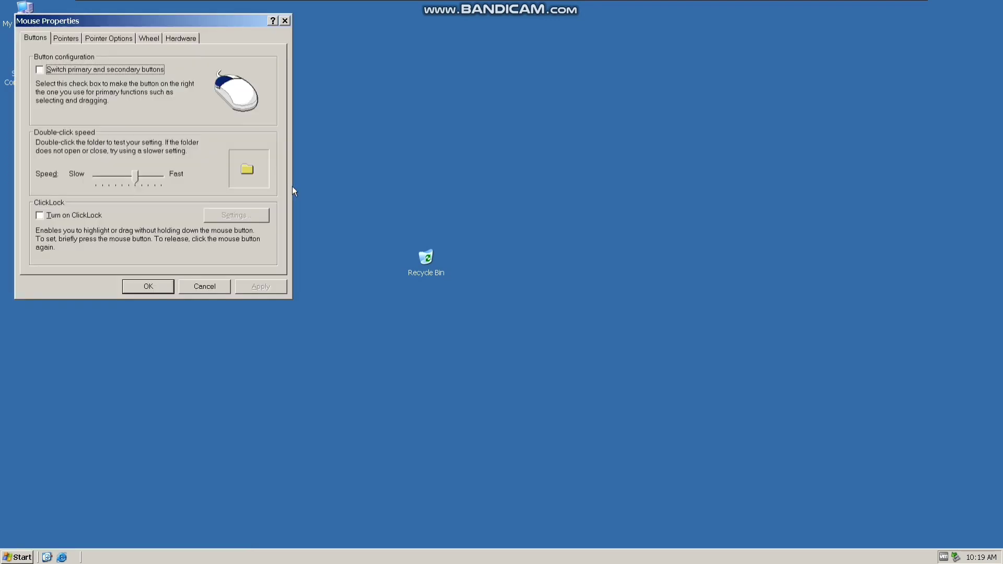
click(286, 21)
Step: Open Windows Explorer to view the My Documents folder, and close the window
click(17, 558)
mouse_move(38, 516)
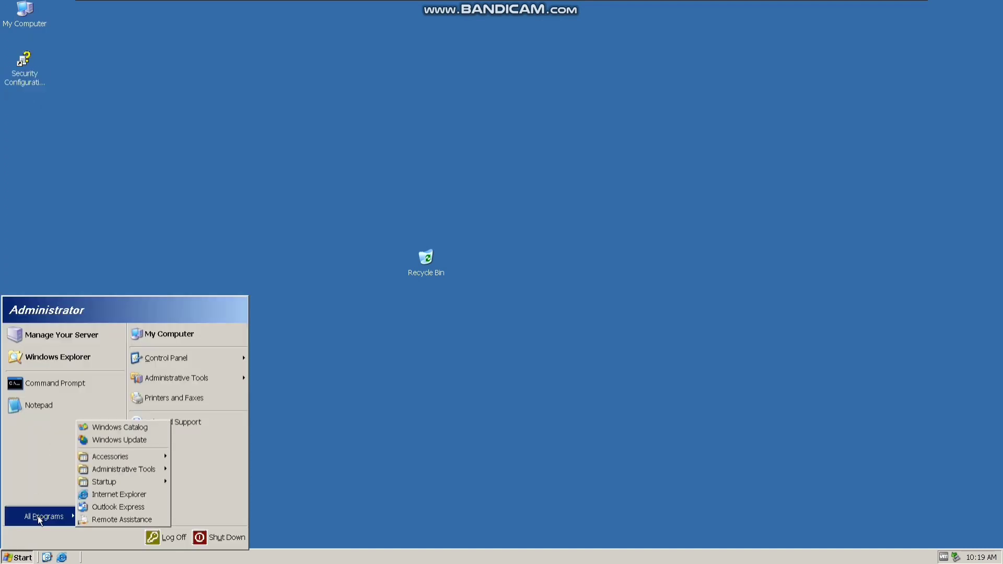
click(60, 355)
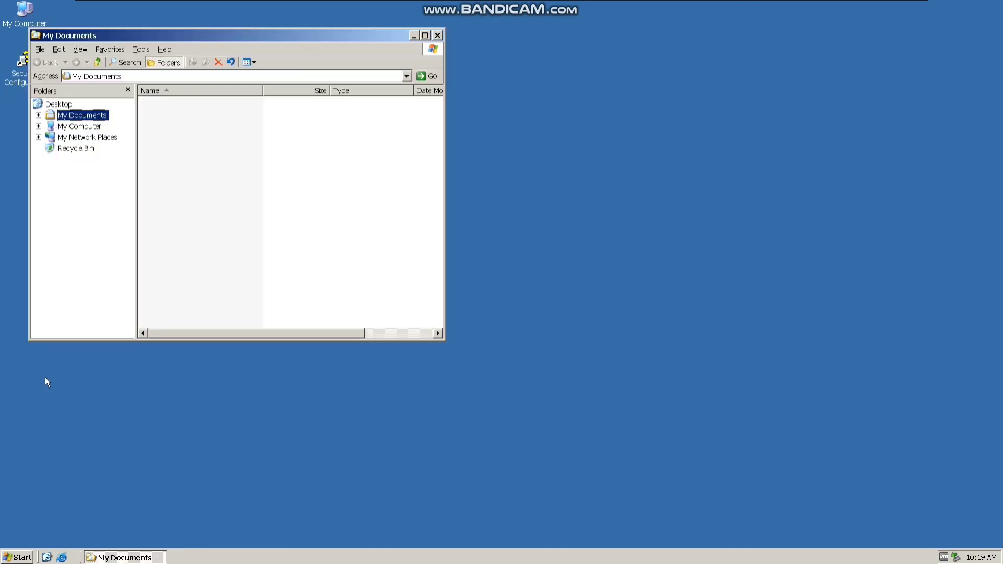
click(437, 35)
Step: Open the Recycle Bin, look at its available commands and close the window
double_click(425, 255)
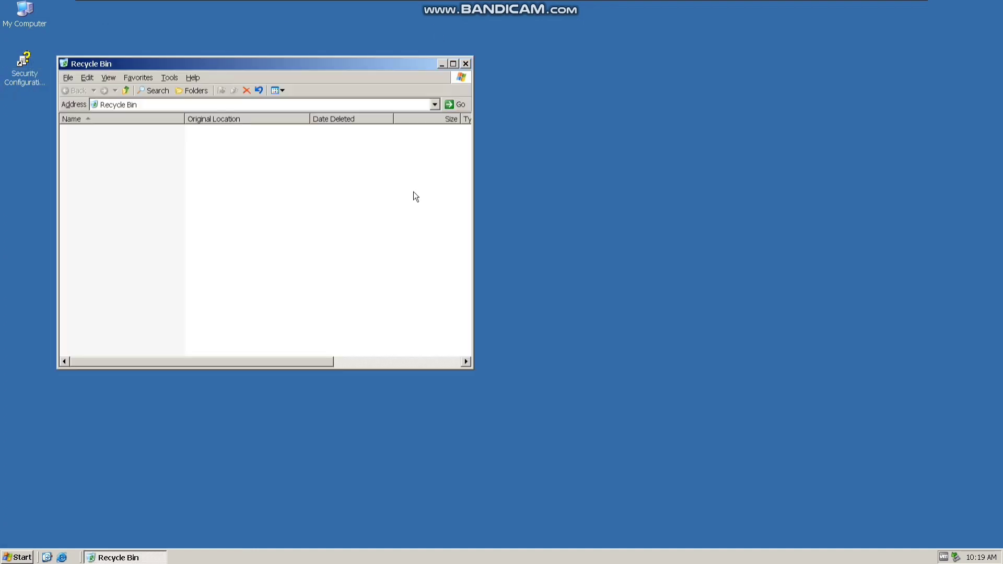
click(68, 78)
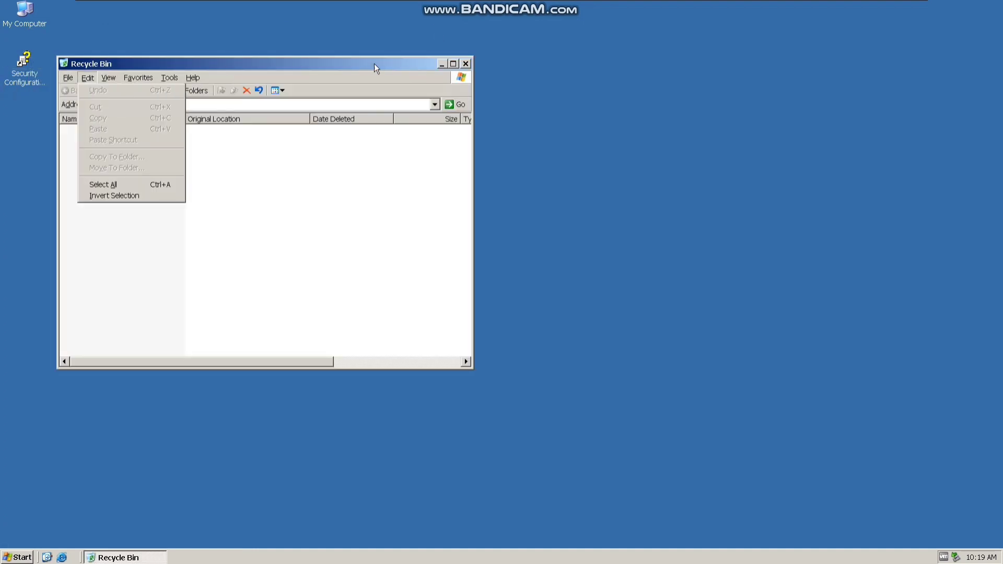
click(73, 155)
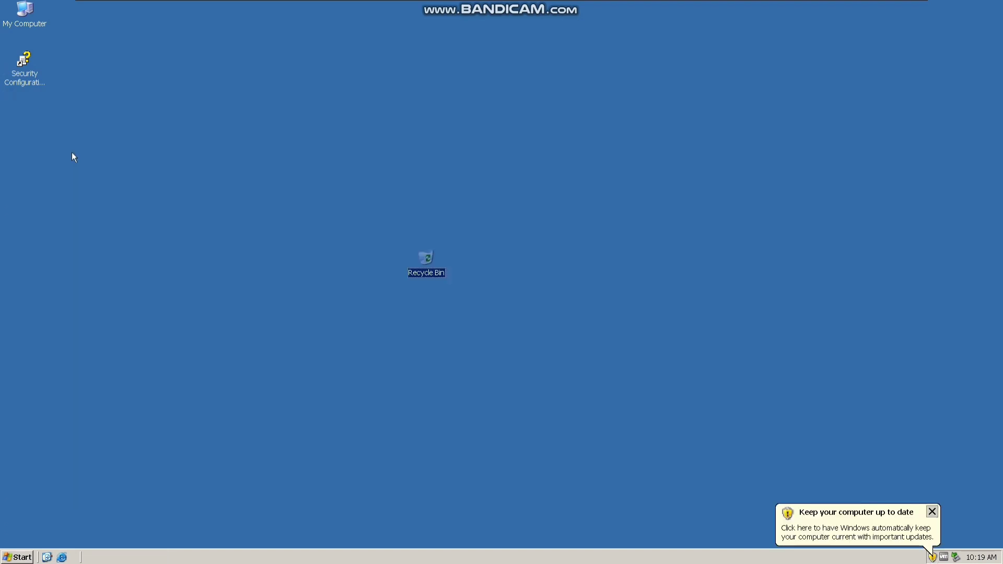
Step: Browse the contents of Local Disk (C:) from My Computer and close the window
double_click(16, 12)
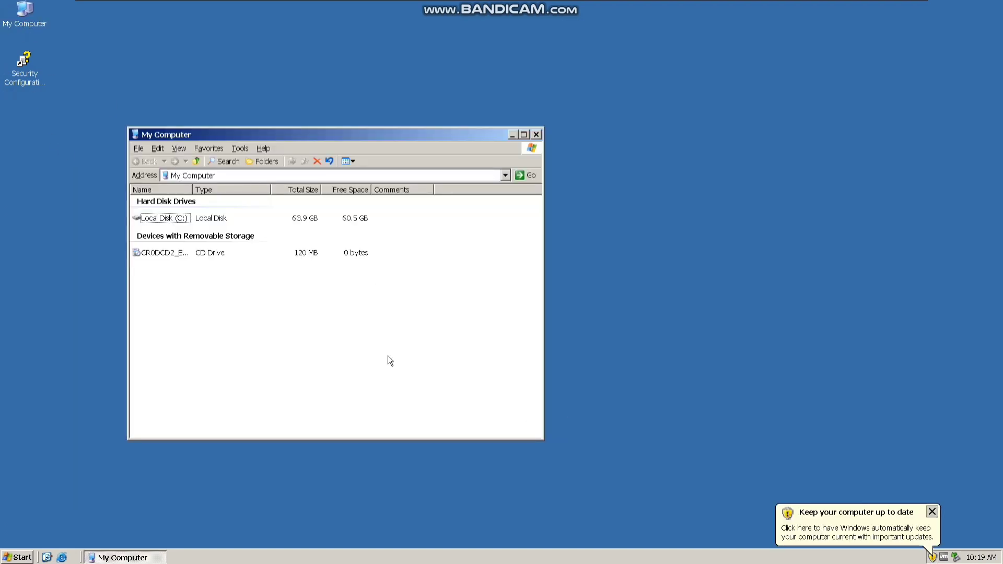
double_click(136, 218)
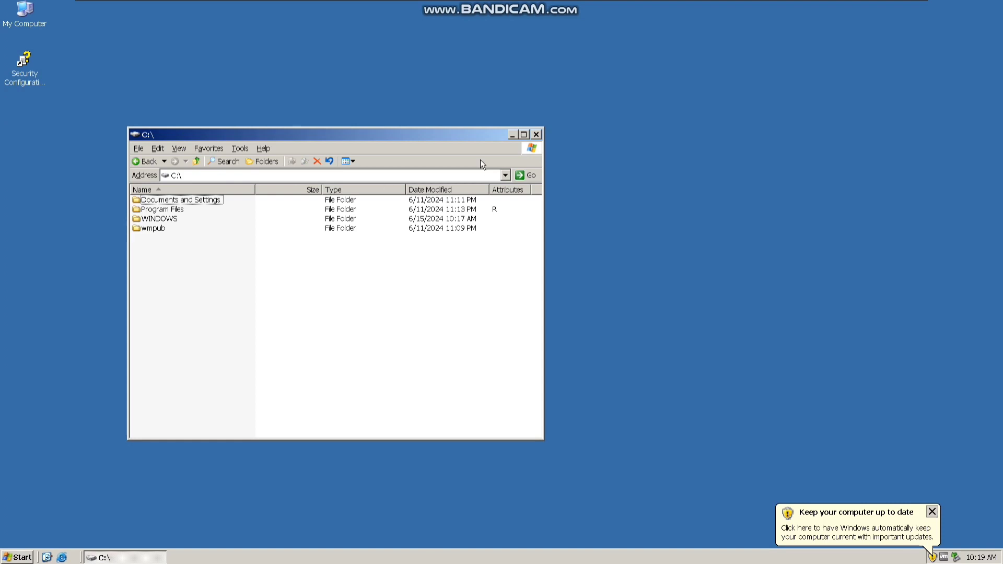
click(536, 135)
Step: Open Calculator from the Accessories programs, try a short addition starting with 1, and close it
click(6, 558)
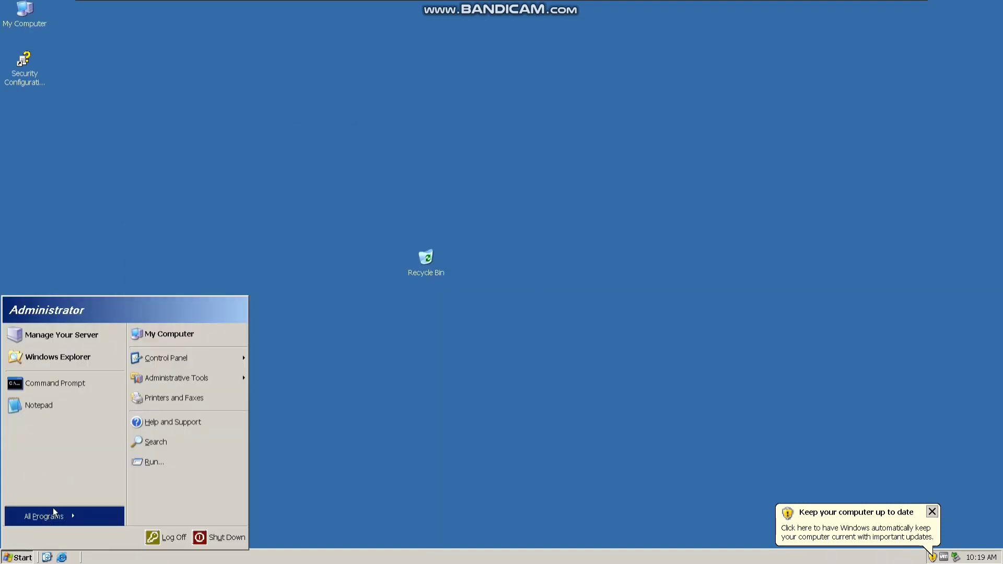
mouse_move(55, 509)
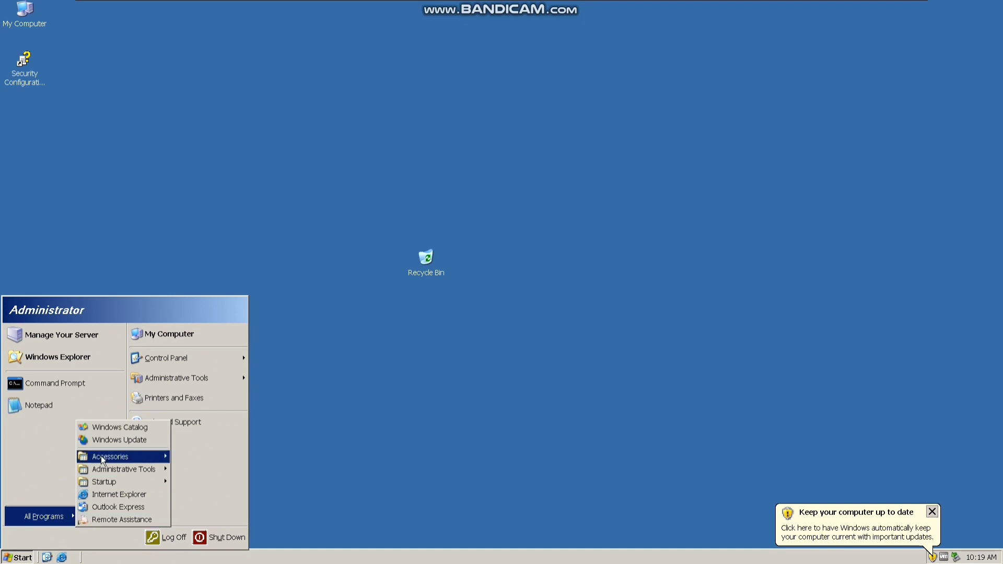
mouse_move(101, 469)
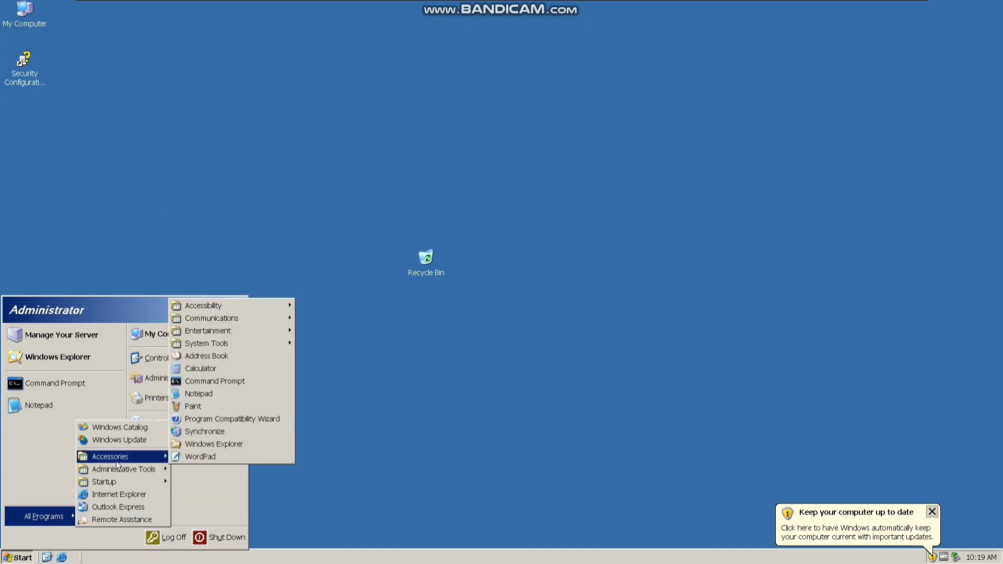
click(218, 370)
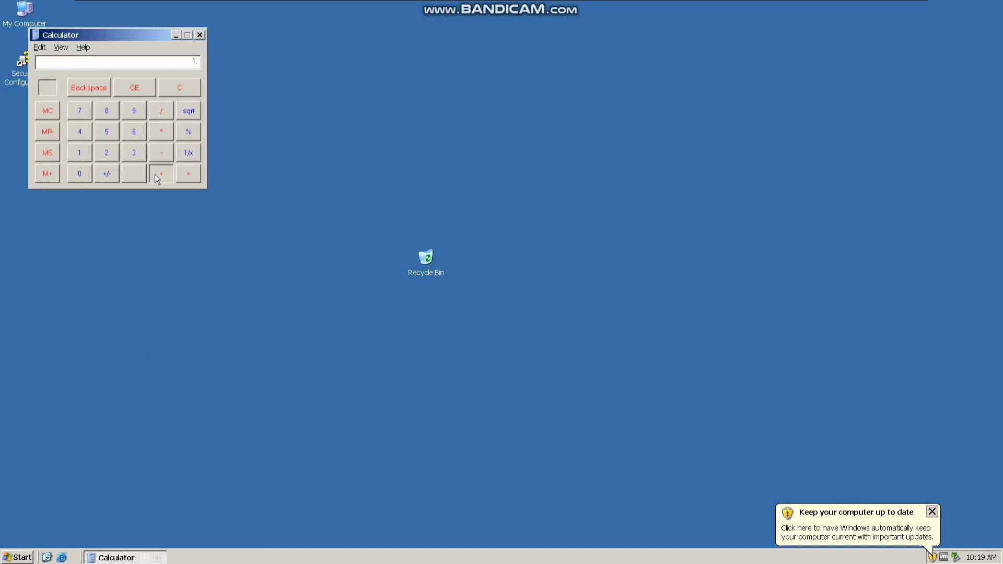
click(81, 159)
click(182, 180)
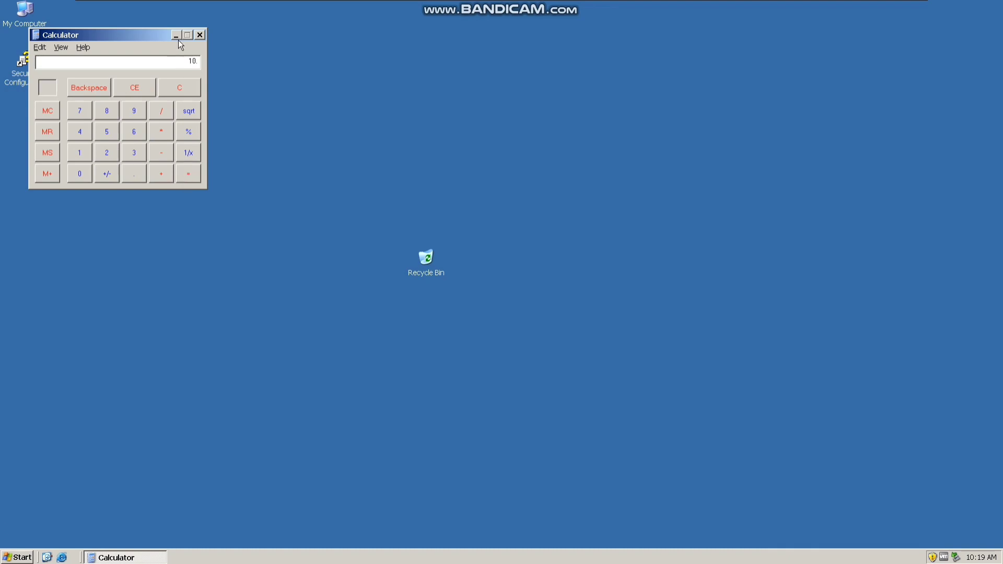
click(199, 34)
Step: Open Services from Administrative Tools, enlarge the window, look through the list of local services and close it
click(17, 557)
mouse_move(17, 521)
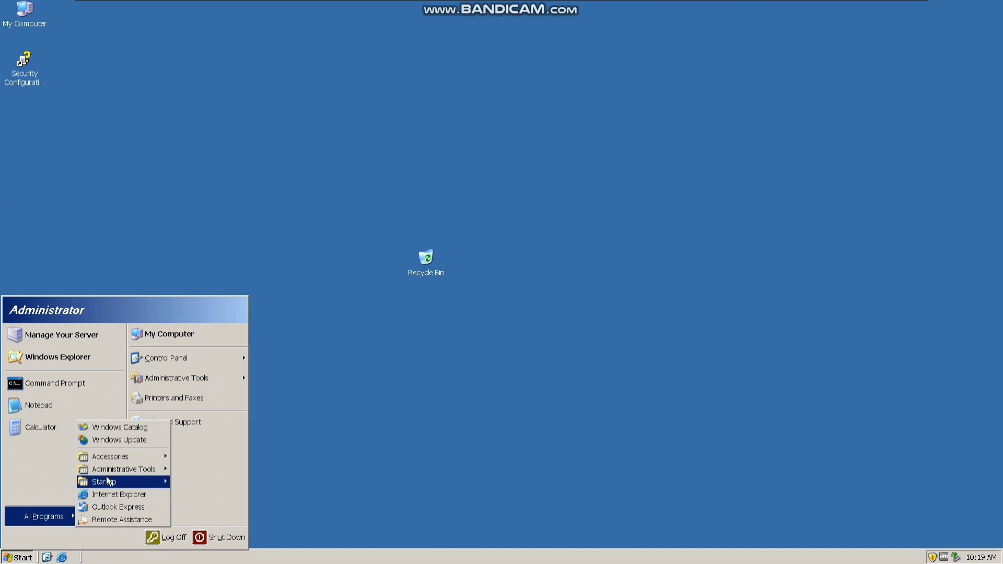
mouse_move(102, 473)
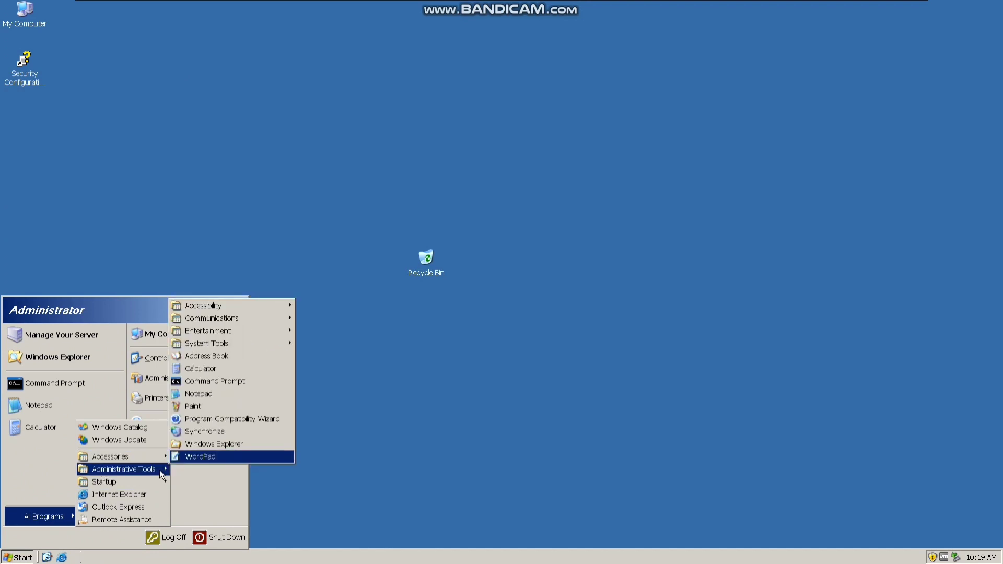
click(188, 433)
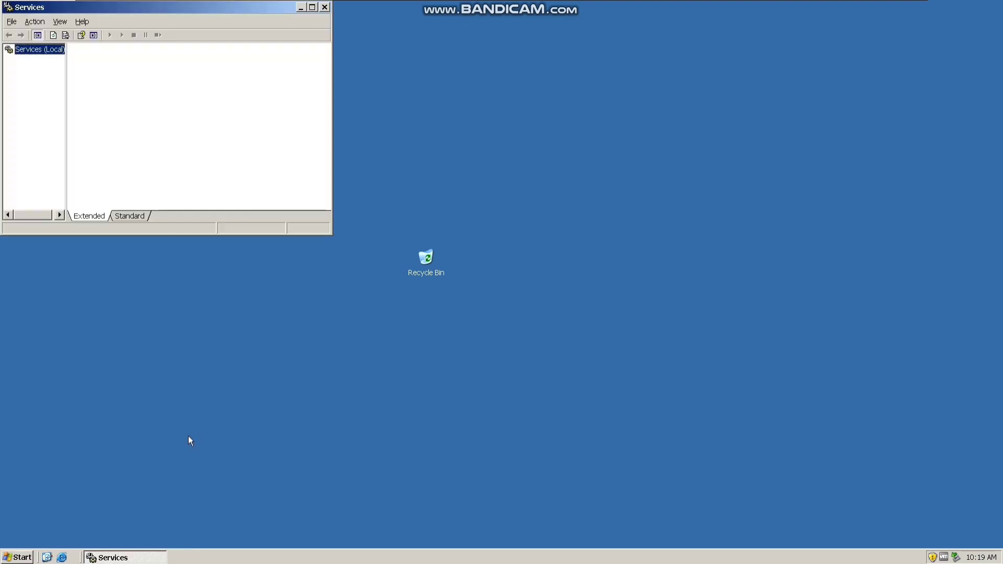
drag(331, 238, 1000, 508)
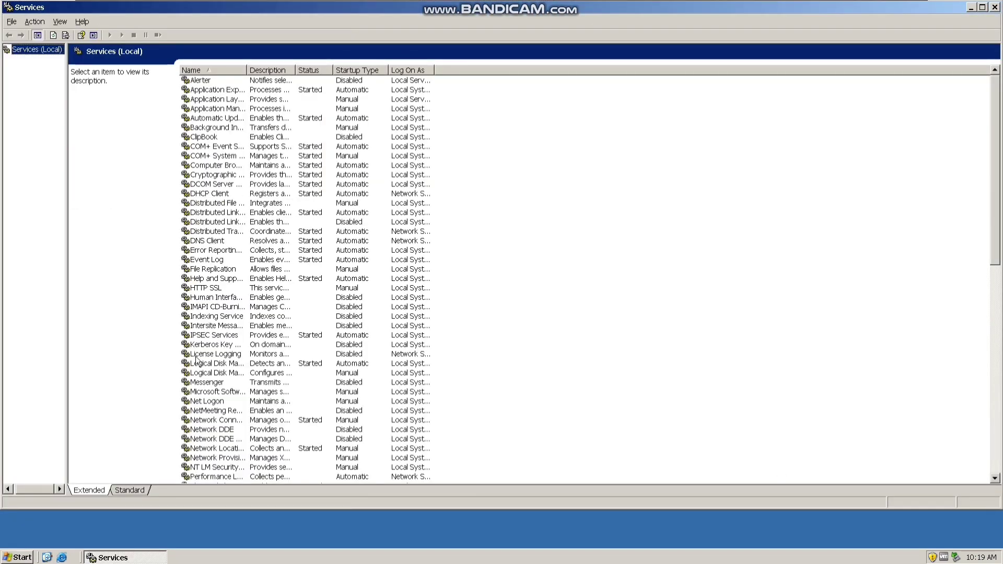
drag(995, 205, 996, 459)
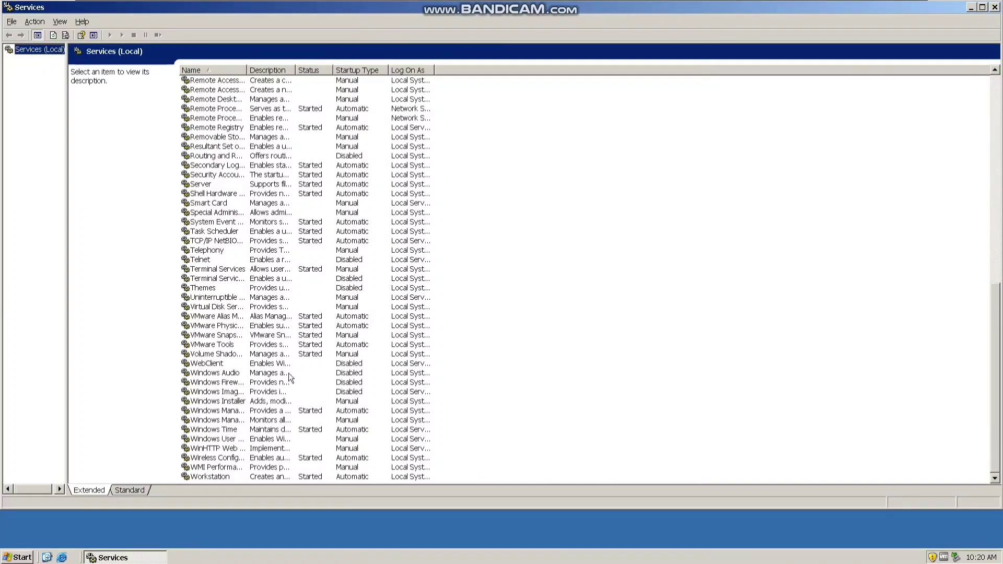
click(995, 8)
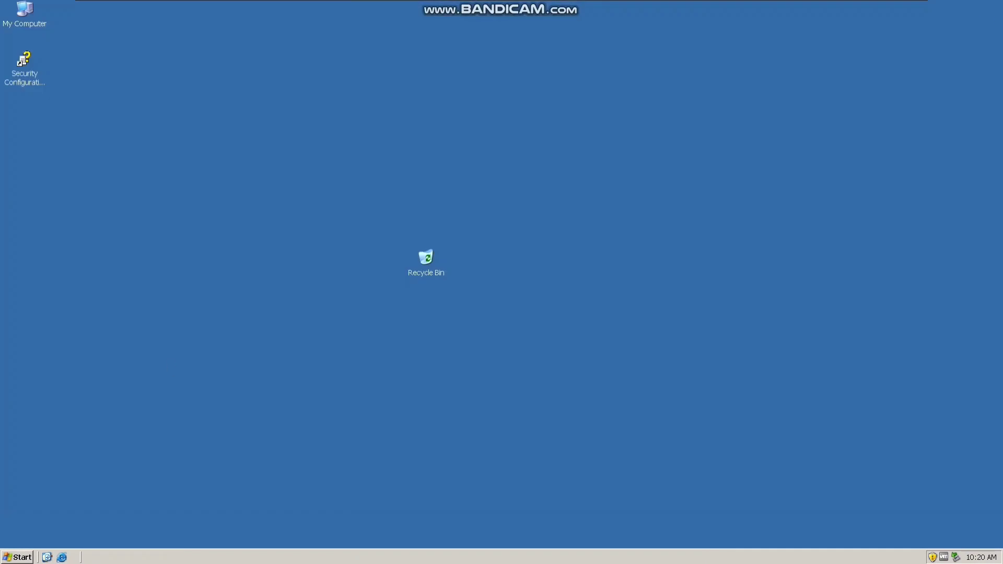
Step: Shut down Windows Server 2003, entering "gfhsdghfsdgfhsdf" as the shutdown comment
key(super)
click(222, 538)
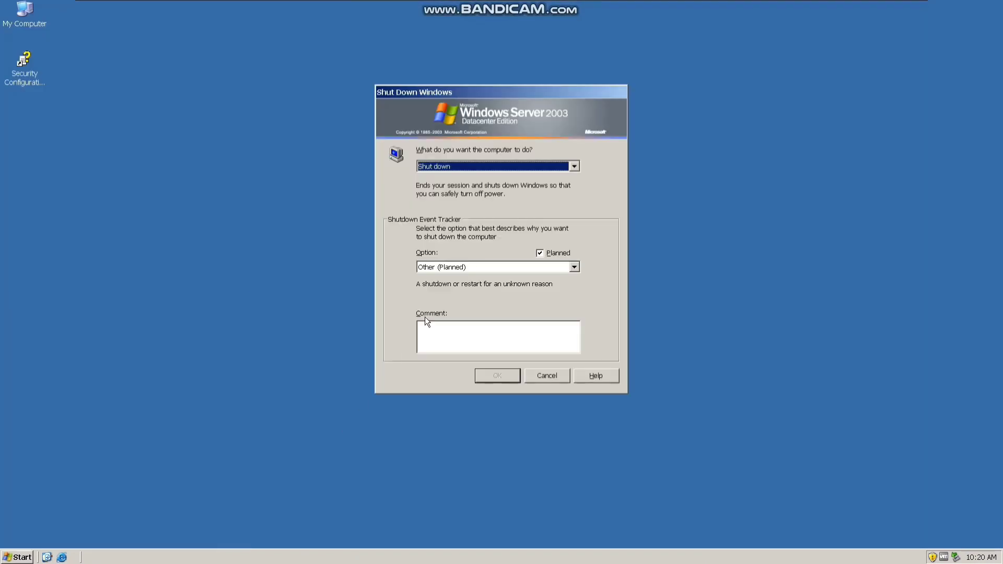
click(458, 336)
text(gfhsdghfsdgfhsdf)
key(Return)
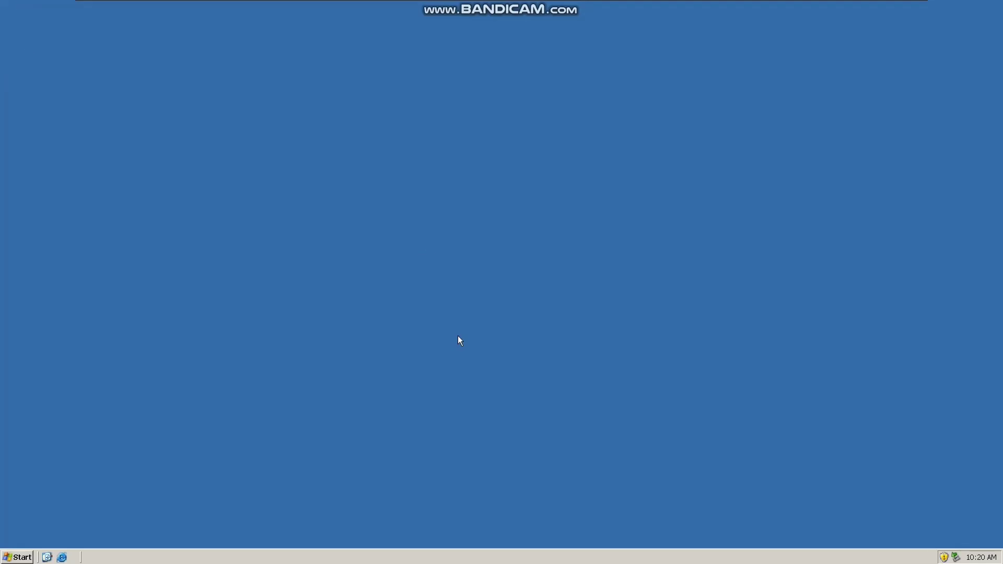
mouse_move(531, 2)
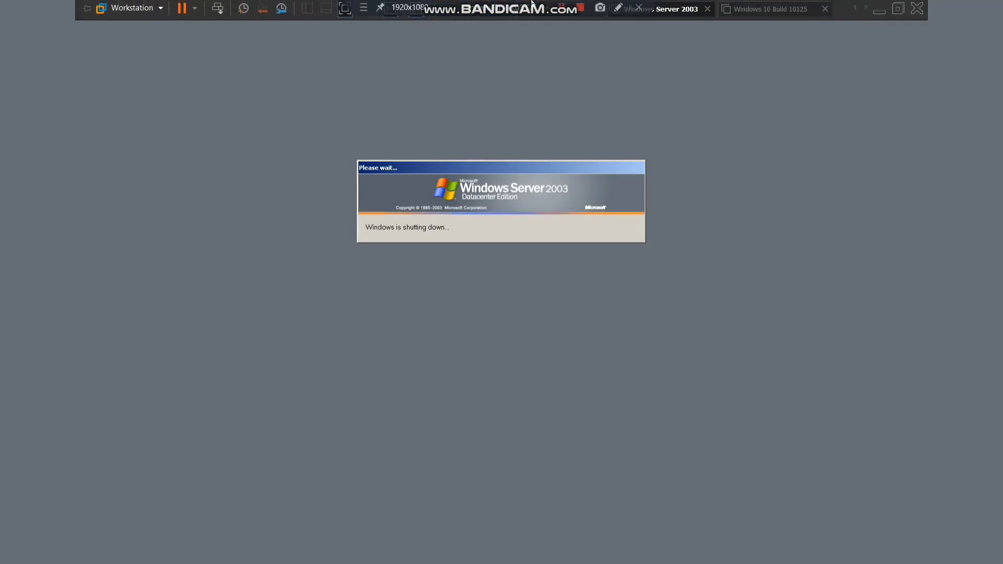